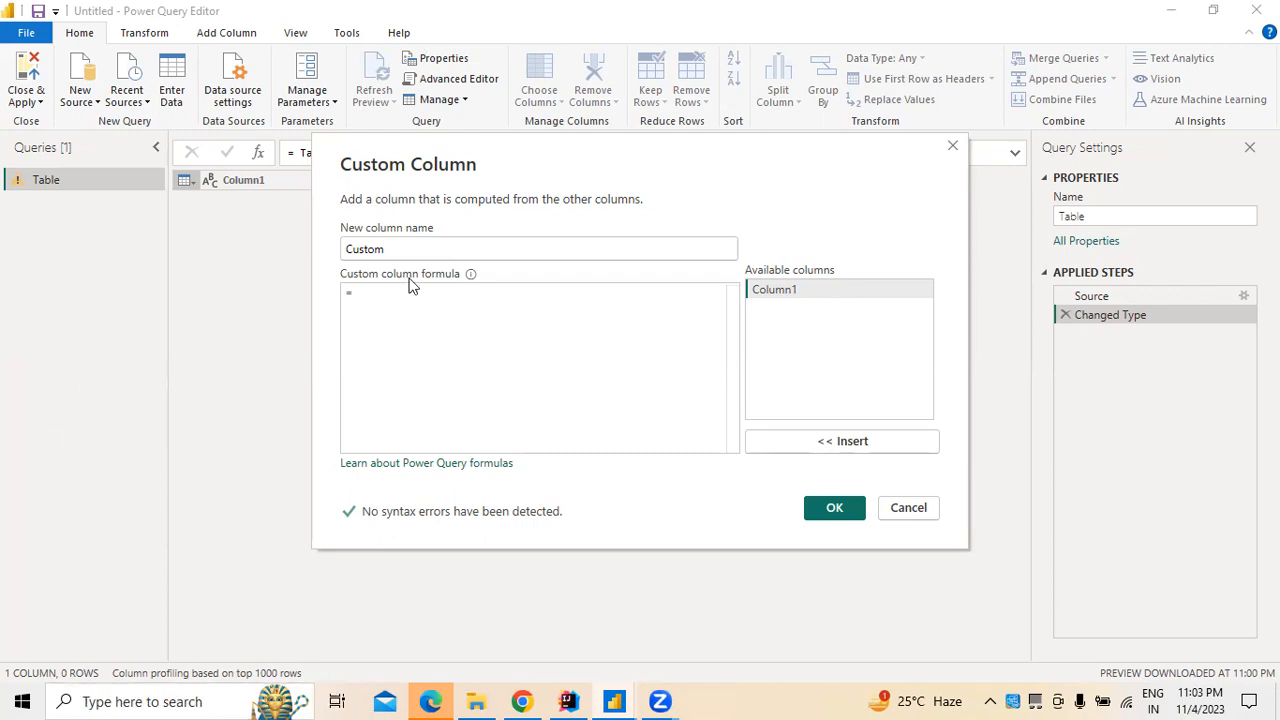
# - Name the new custom column "serial Number" in place of the default name
pyautogui.click(405, 247)
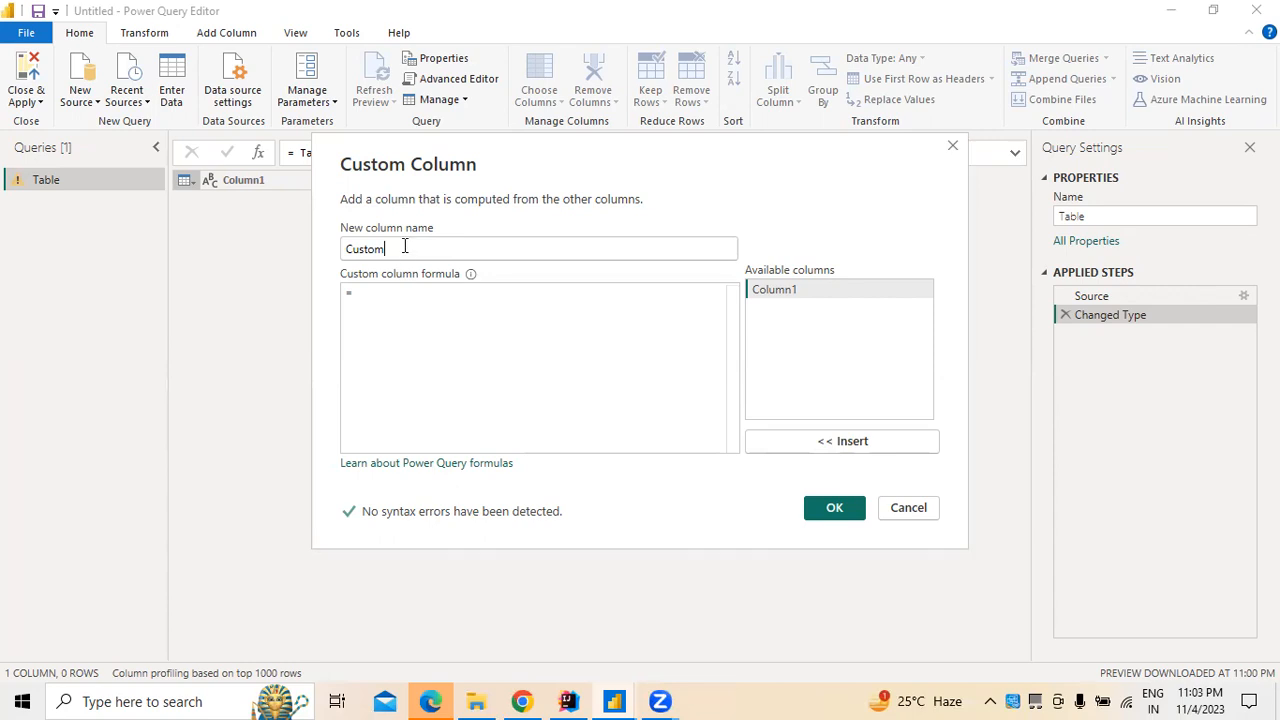
pyautogui.press('BackSpace')
pyautogui.press('BackSpace')
pyautogui.press('BackSpace')
pyautogui.press('BackSpace')
pyautogui.press('BackSpace')
pyautogui.press('BackSpace')
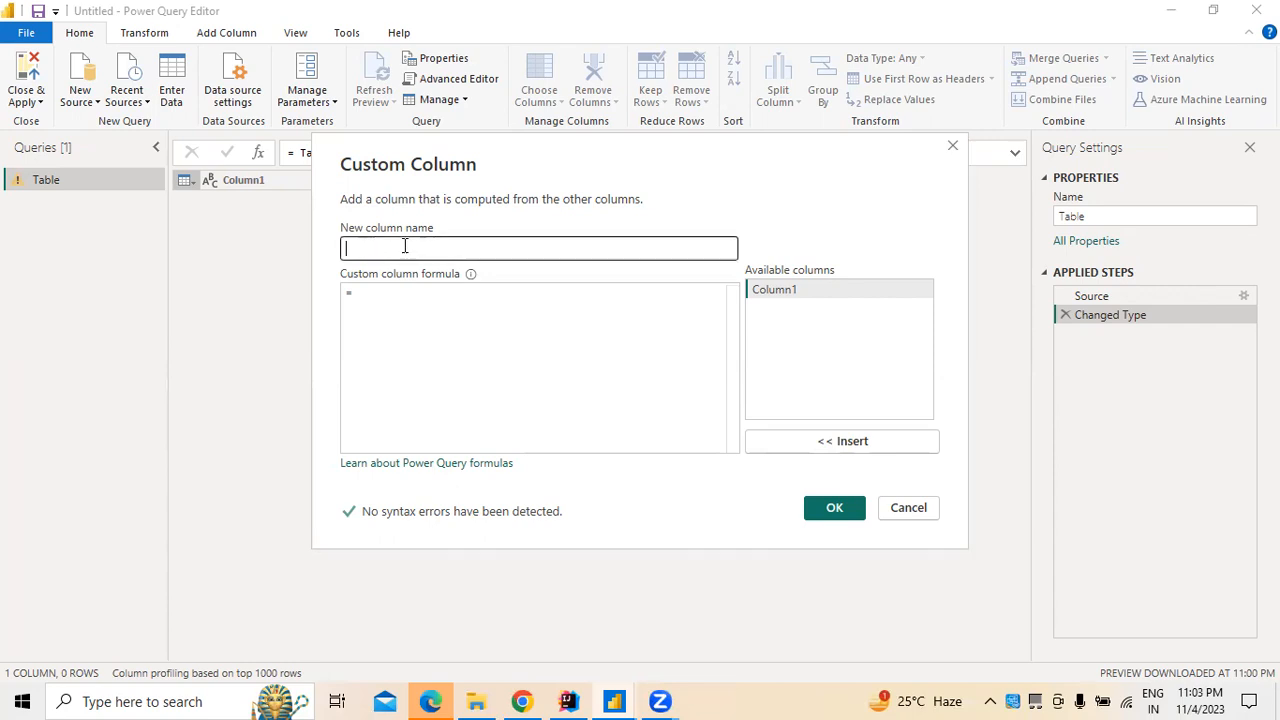
pyautogui.write('serial Number')
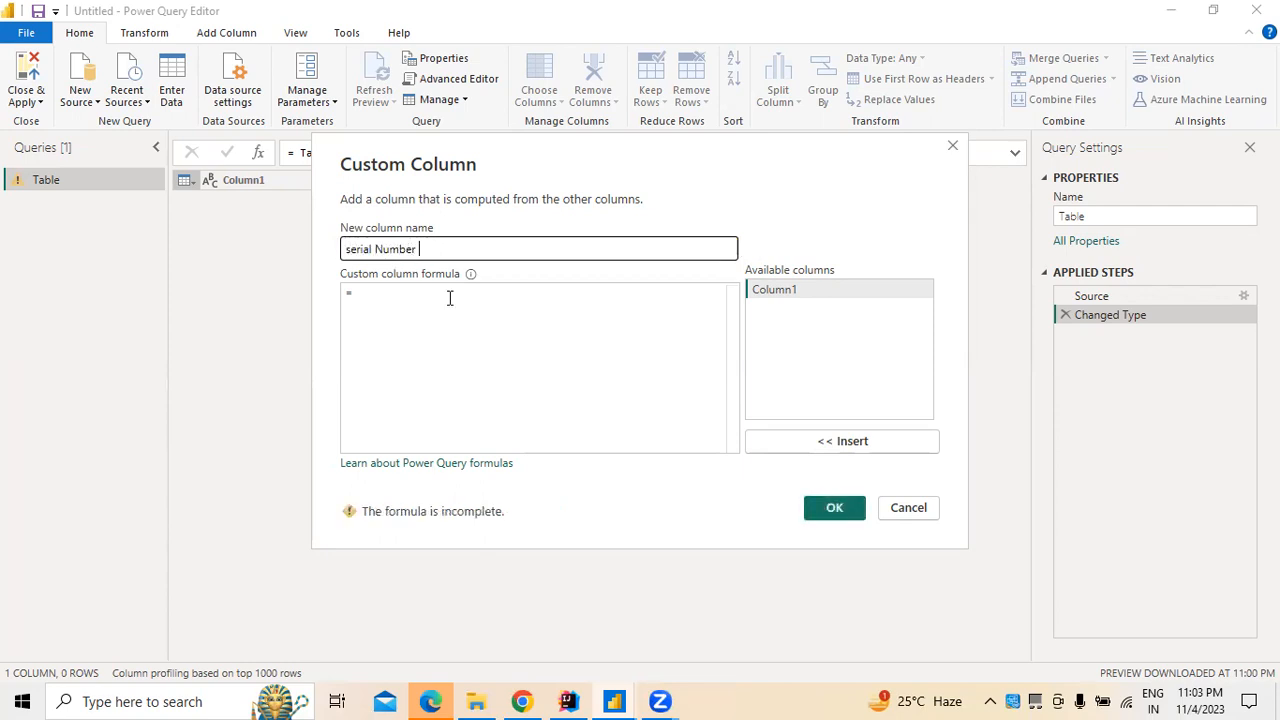
# - Give the serial Number column the formula = 1 and create it
pyautogui.click(493, 341)
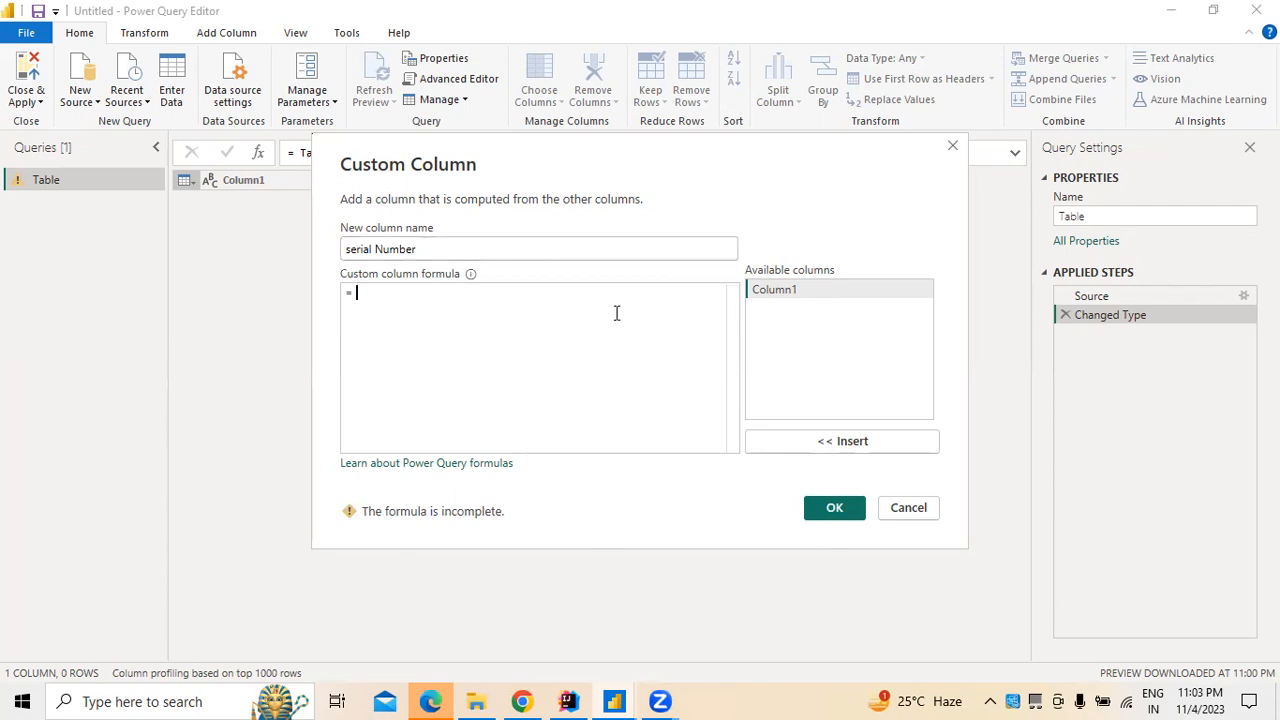
pyautogui.write('1')
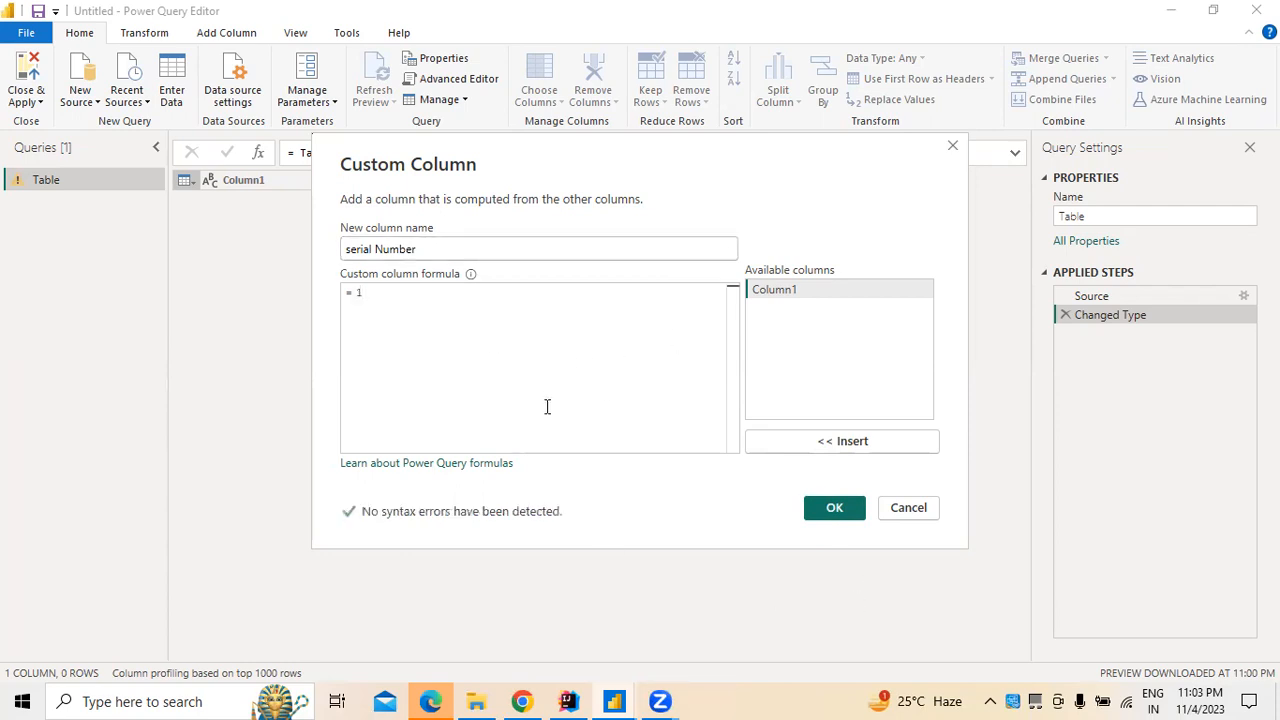
pyautogui.click(834, 508)
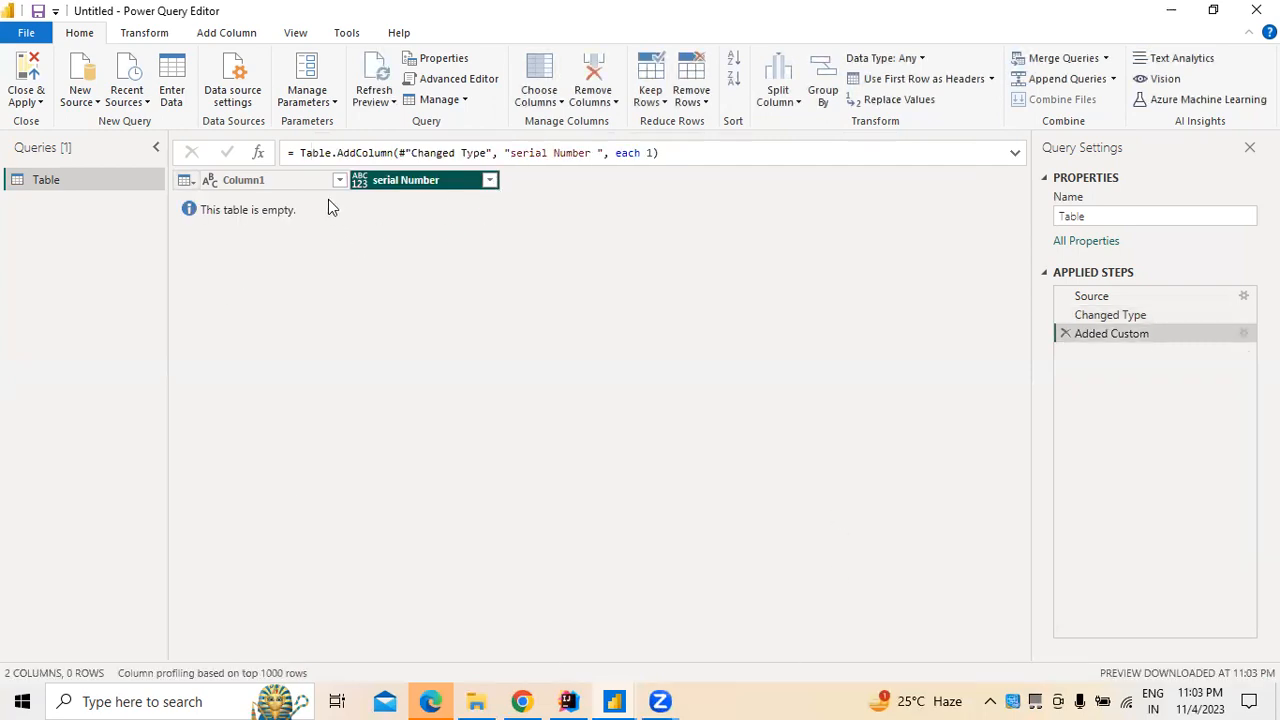
# - Start another custom column for the table and name it "Name of the customer"
pyautogui.click(190, 181)
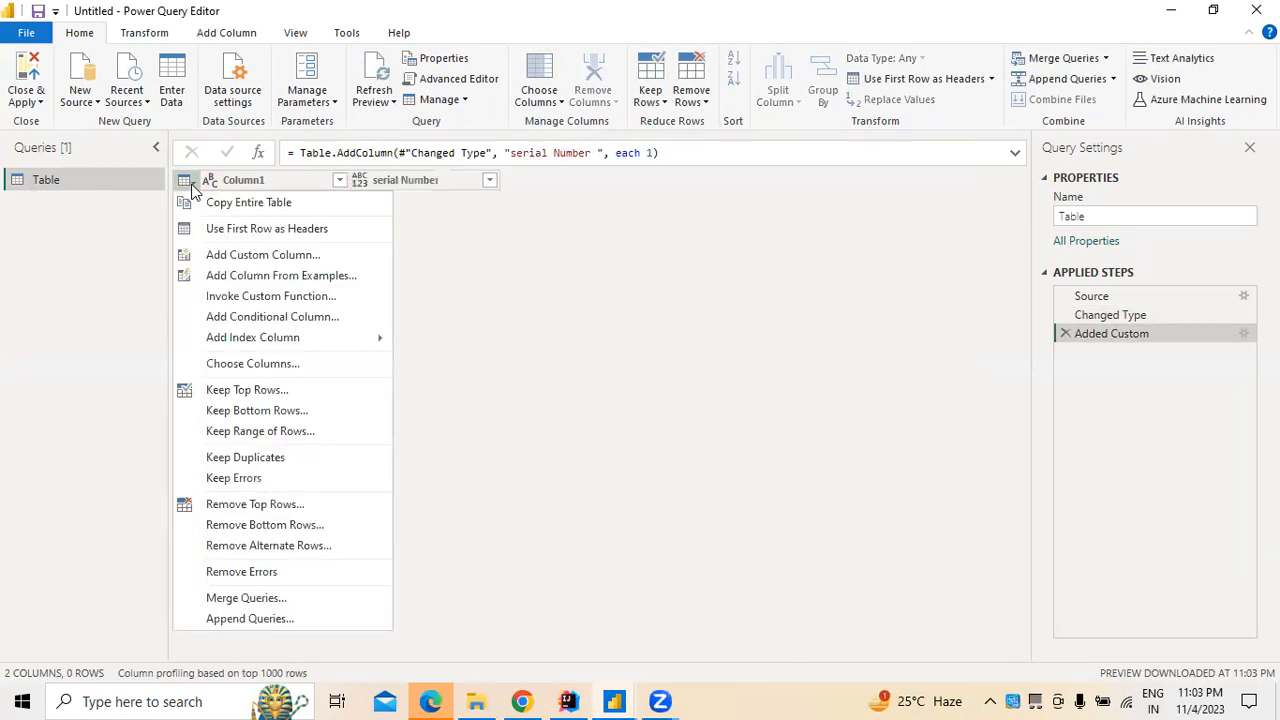
pyautogui.click(252, 256)
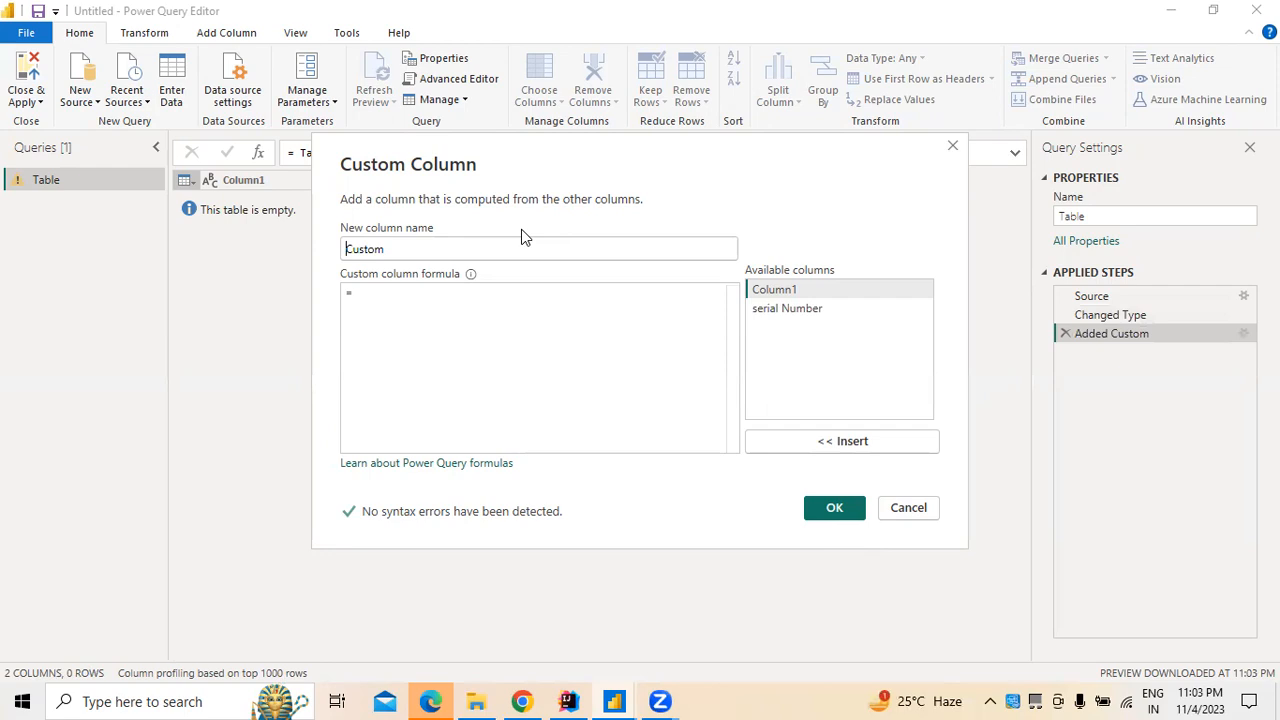
pyautogui.write('nam')
pyautogui.write('e')
pyautogui.press('BackSpace')
pyautogui.press('BackSpace')
pyautogui.press('BackSpace')
pyautogui.press('BackSpace')
pyautogui.write('name')
pyautogui.press('BackSpace')
pyautogui.press('BackSpace')
pyautogui.press('BackSpace')
pyautogui.press('BackSpace')
pyautogui.press('BackSpace')
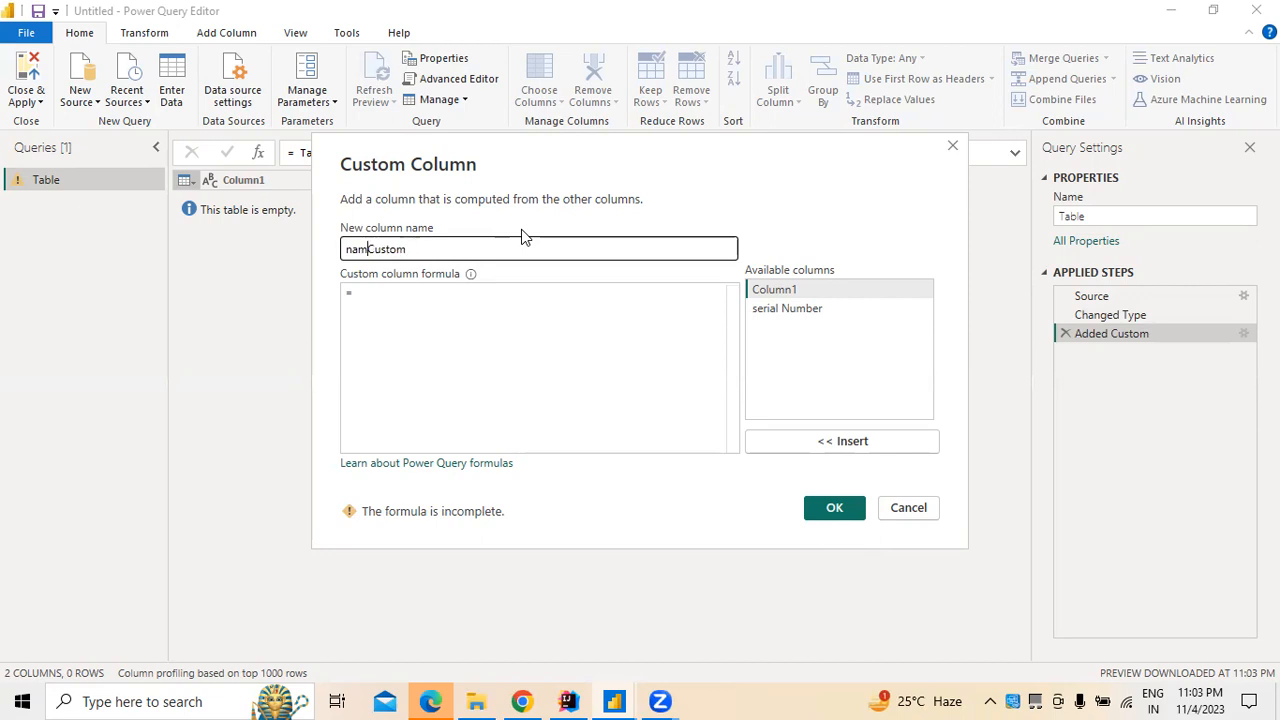
pyautogui.write('Name ')
pyautogui.write('of the ')
pyautogui.write('cust')
pyautogui.write('omer')
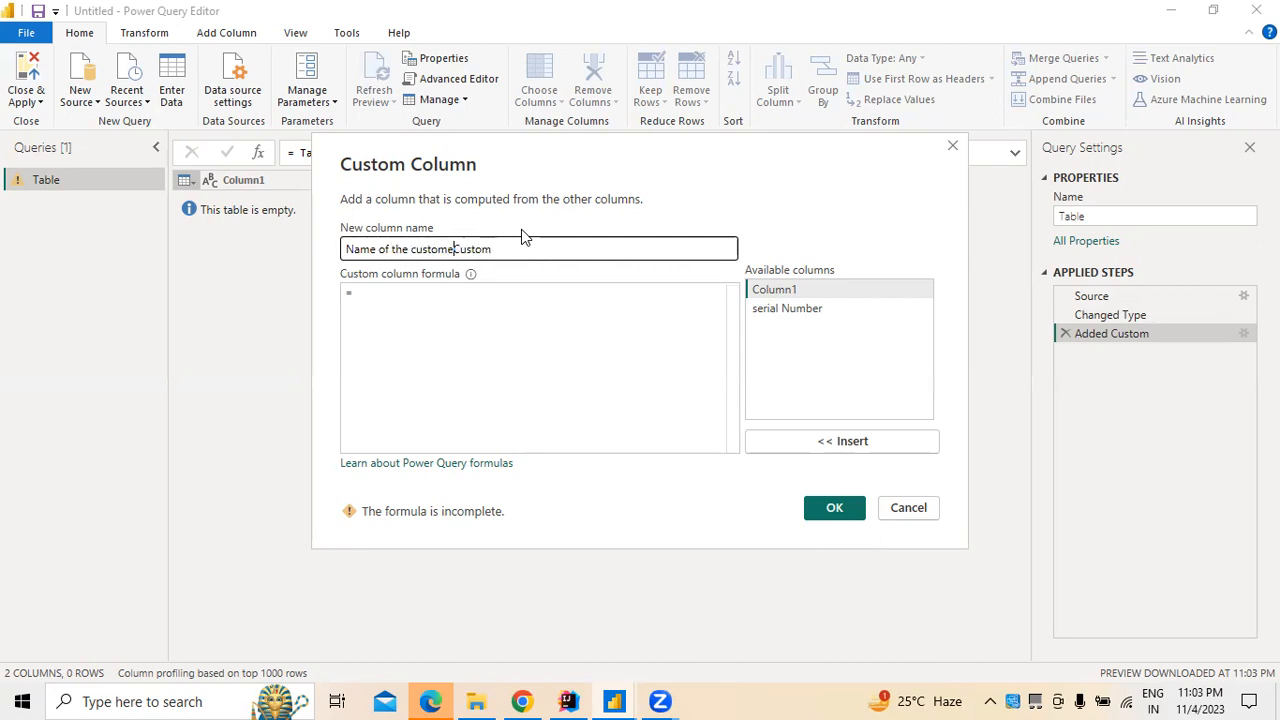
pyautogui.press('Delete')
pyautogui.press('Delete')
pyautogui.press('Delete')
pyautogui.press('Delete')
pyautogui.press('Delete')
pyautogui.press('Delete')
# - Give the Name of the customer column the formula = 2 and create it
pyautogui.click(374, 301)
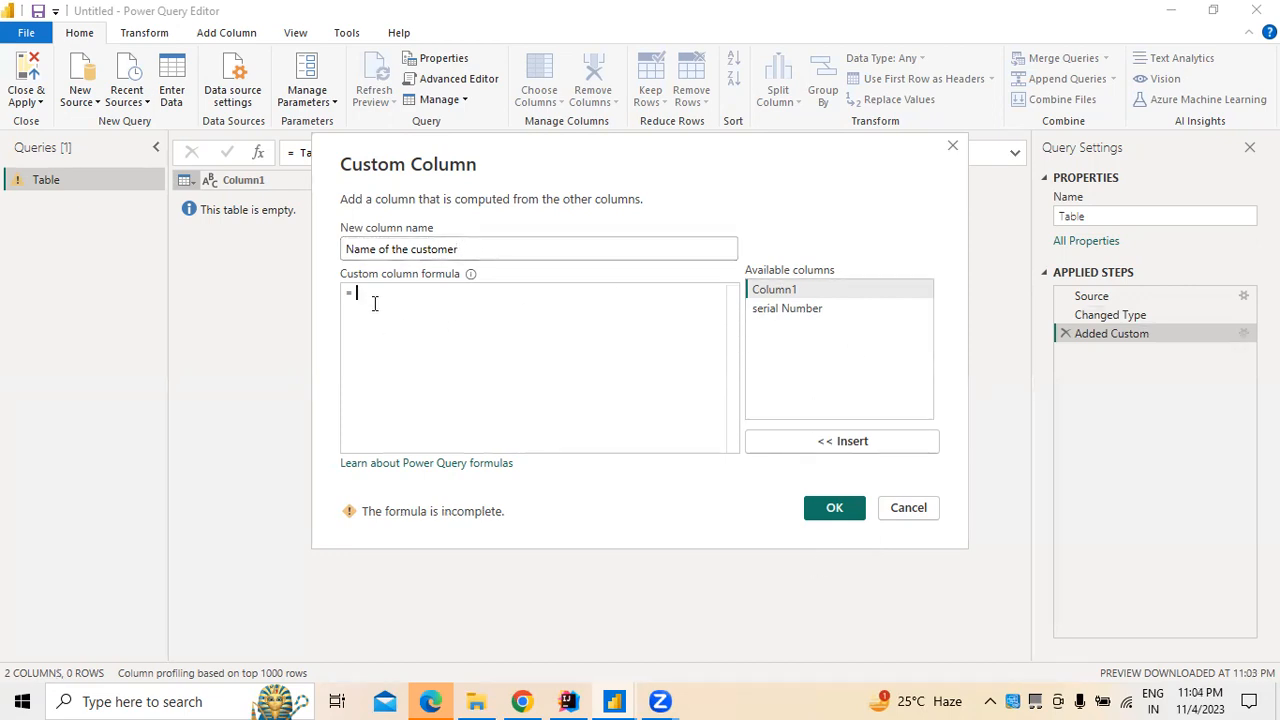
pyautogui.write('2')
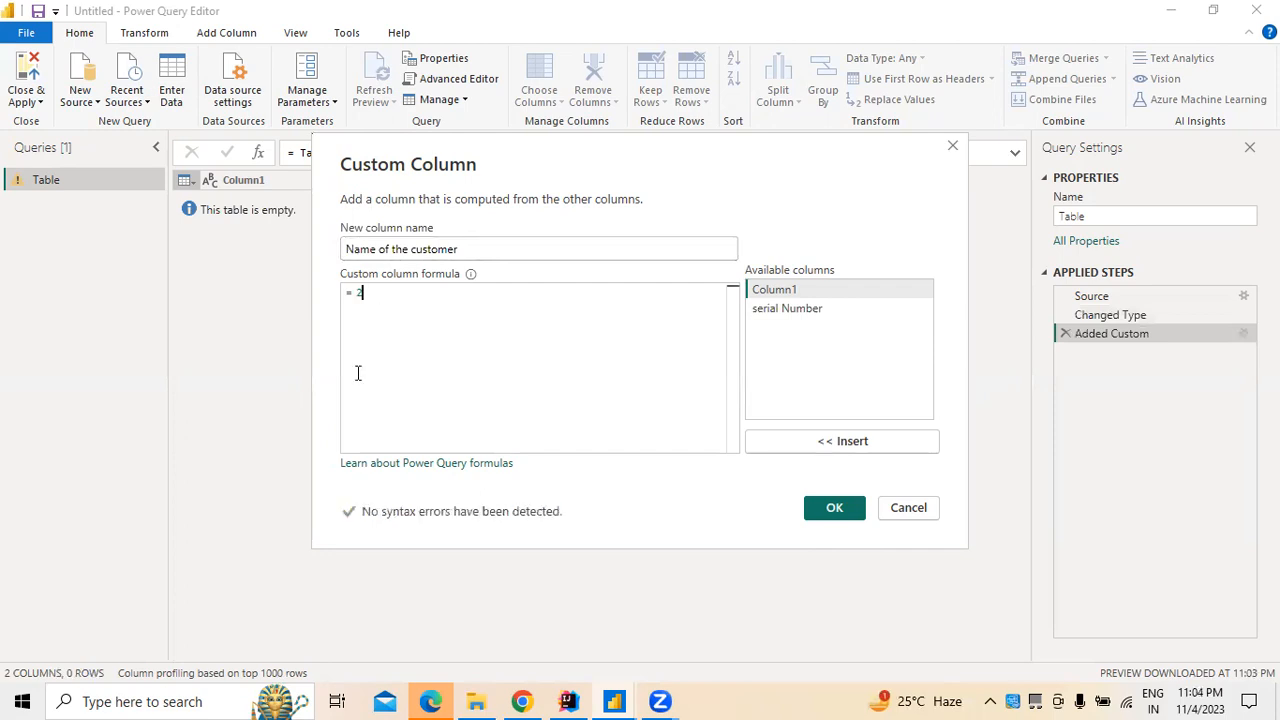
pyautogui.click(834, 510)
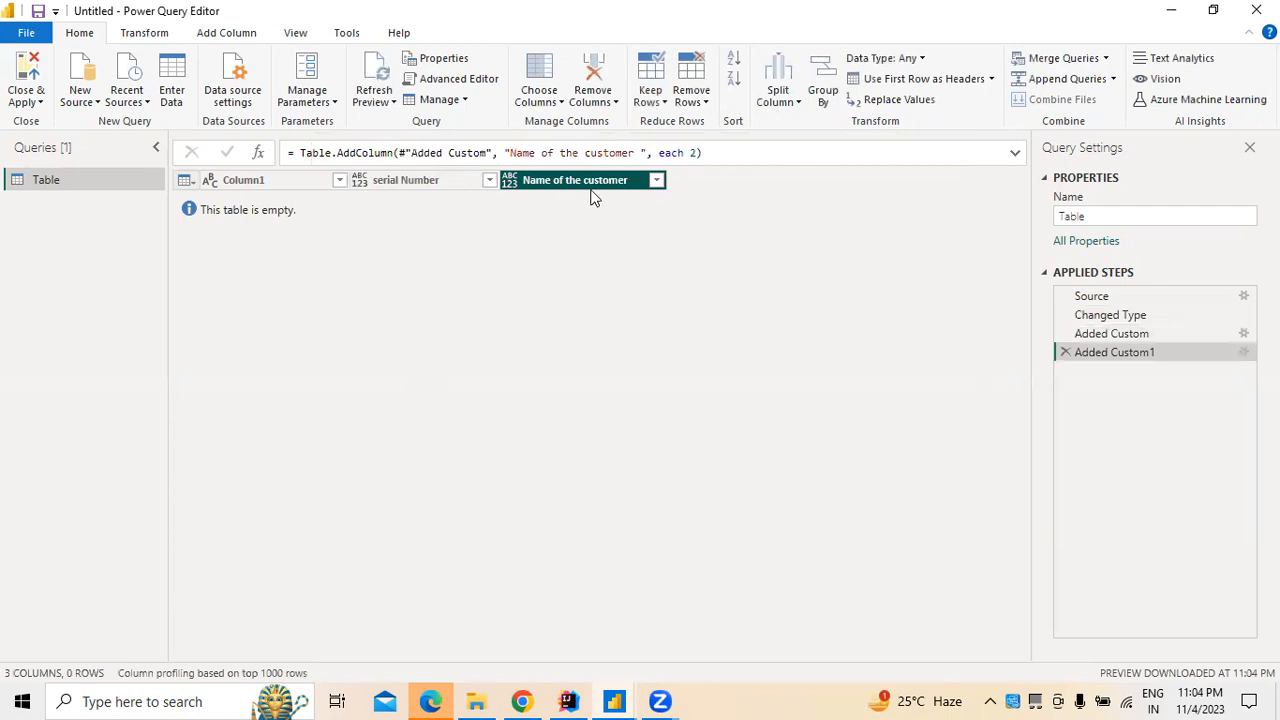
# - Start a third custom column for the table and name it "contact Details"
pyautogui.click(187, 185)
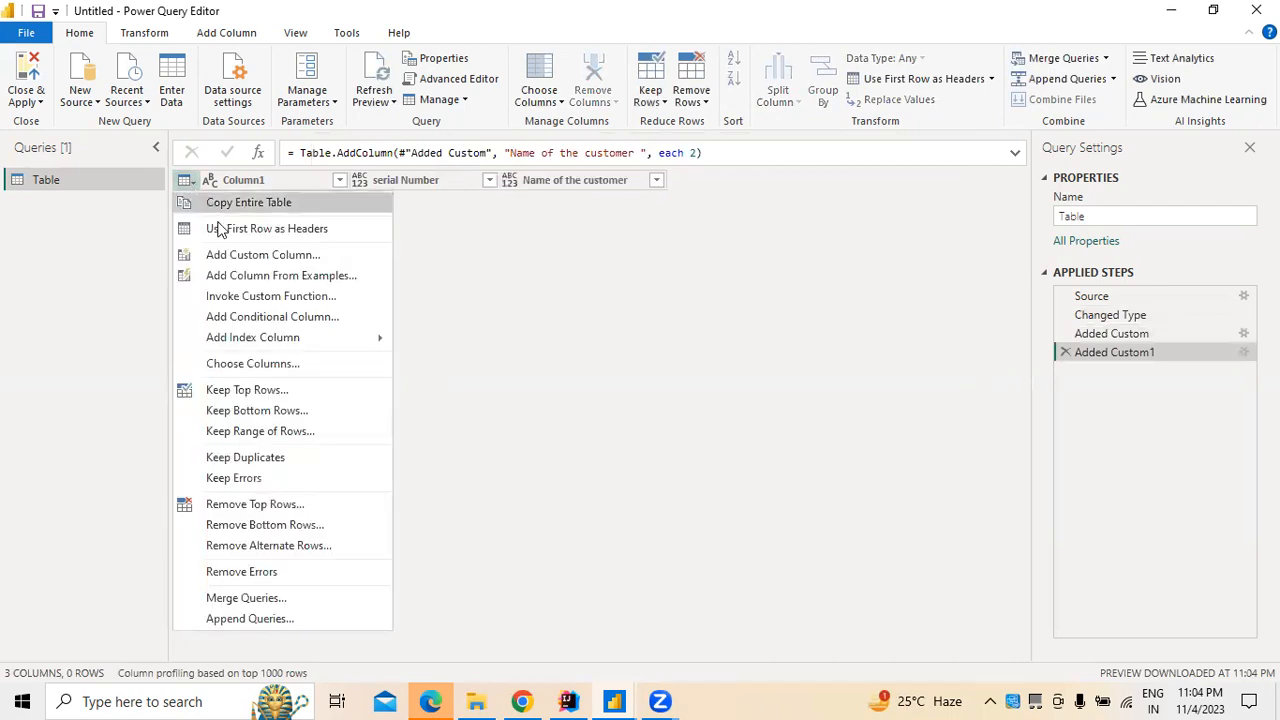
pyautogui.click(236, 255)
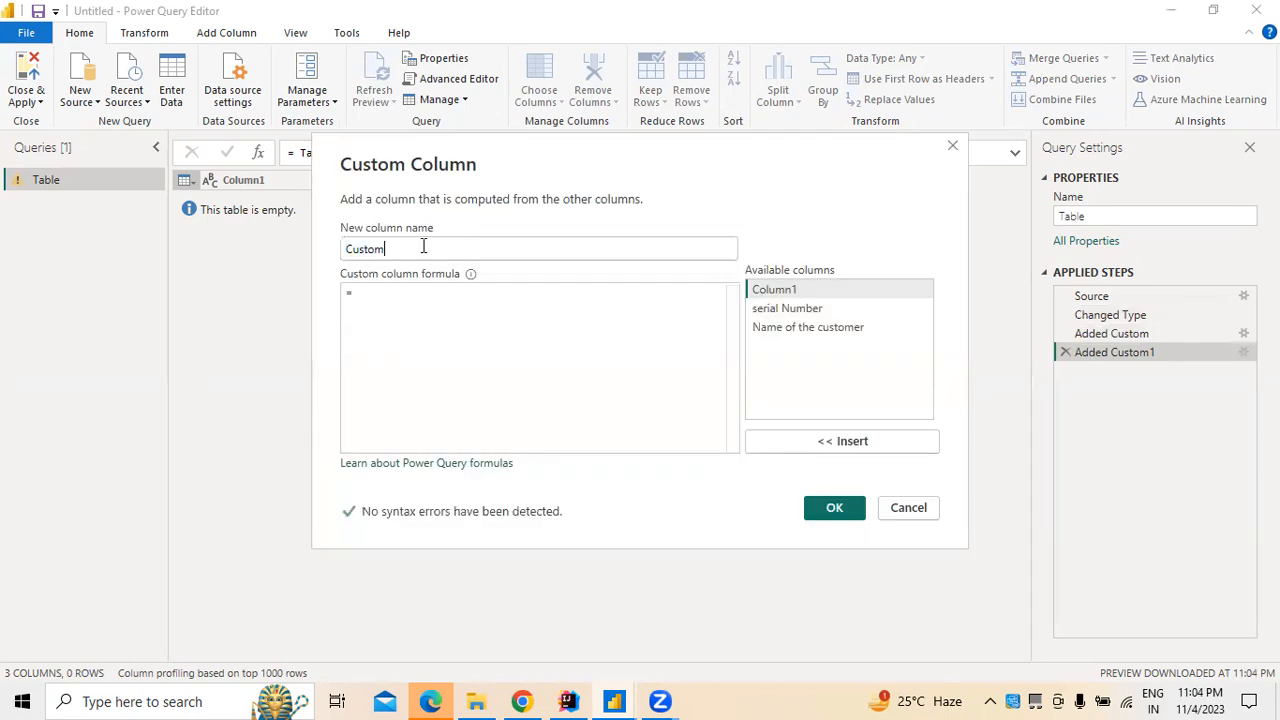
pyautogui.click(423, 246)
pyautogui.press('BackSpace')
pyautogui.press('BackSpace')
pyautogui.press('BackSpace')
pyautogui.press('BackSpace')
pyautogui.press('BackSpace')
pyautogui.press('BackSpace')
pyautogui.write('contact Details')
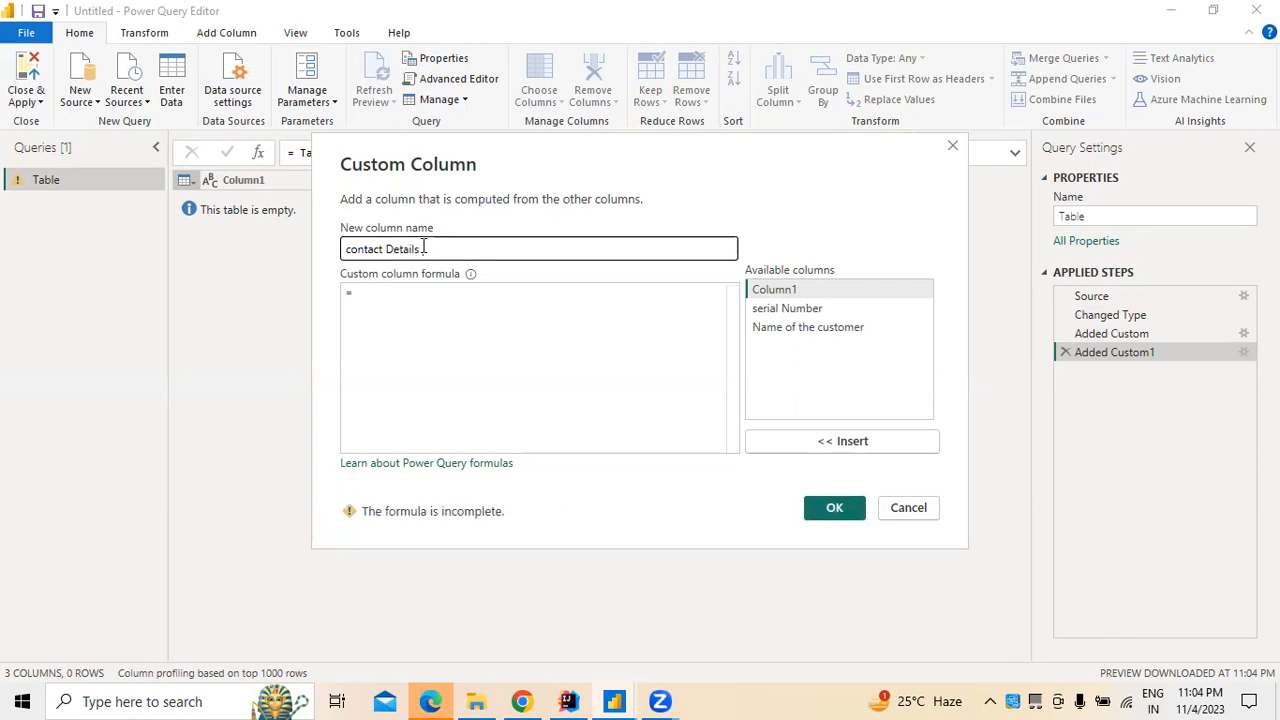
# - Give the contact Details column the formula = 1 and create it
pyautogui.click(411, 299)
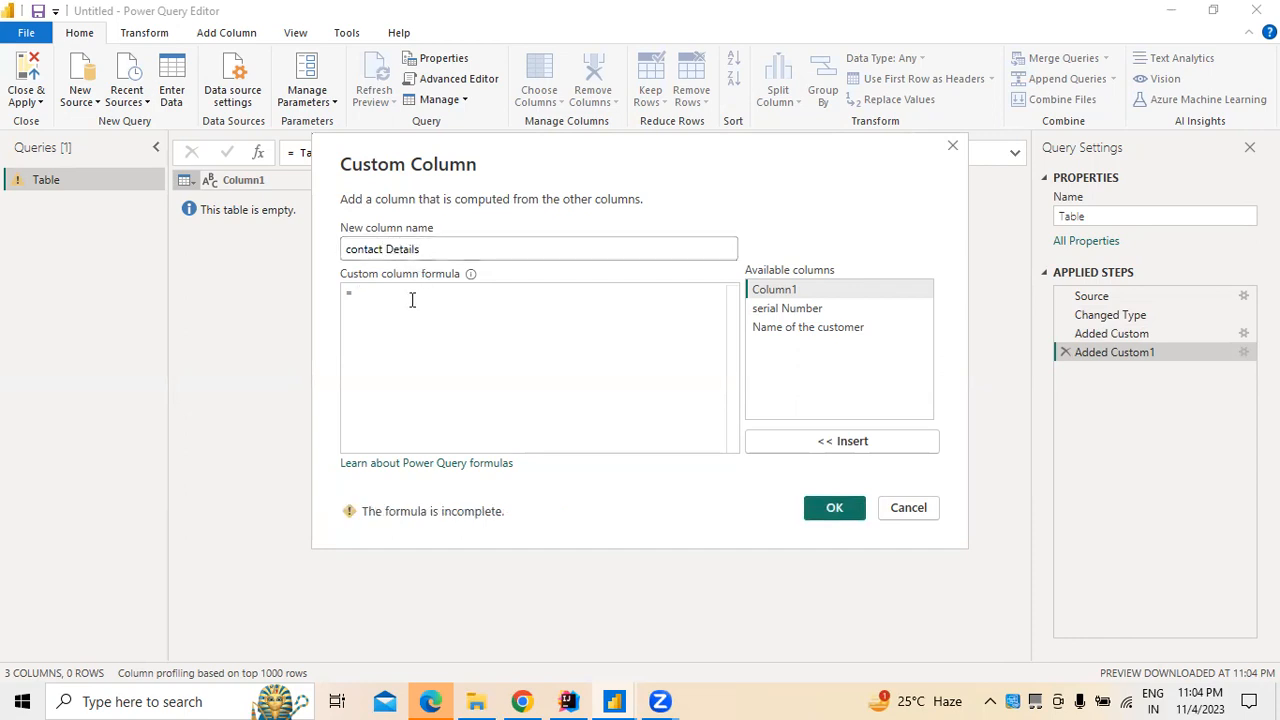
pyautogui.write('1')
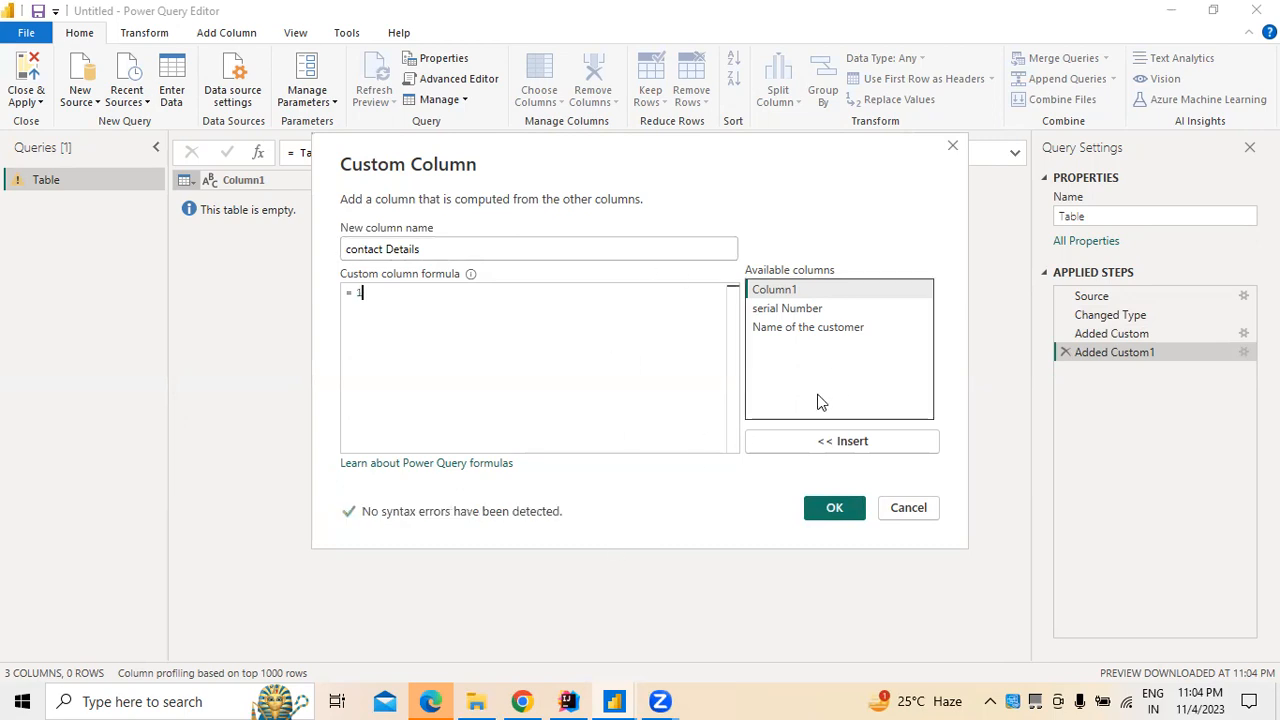
pyautogui.click(834, 509)
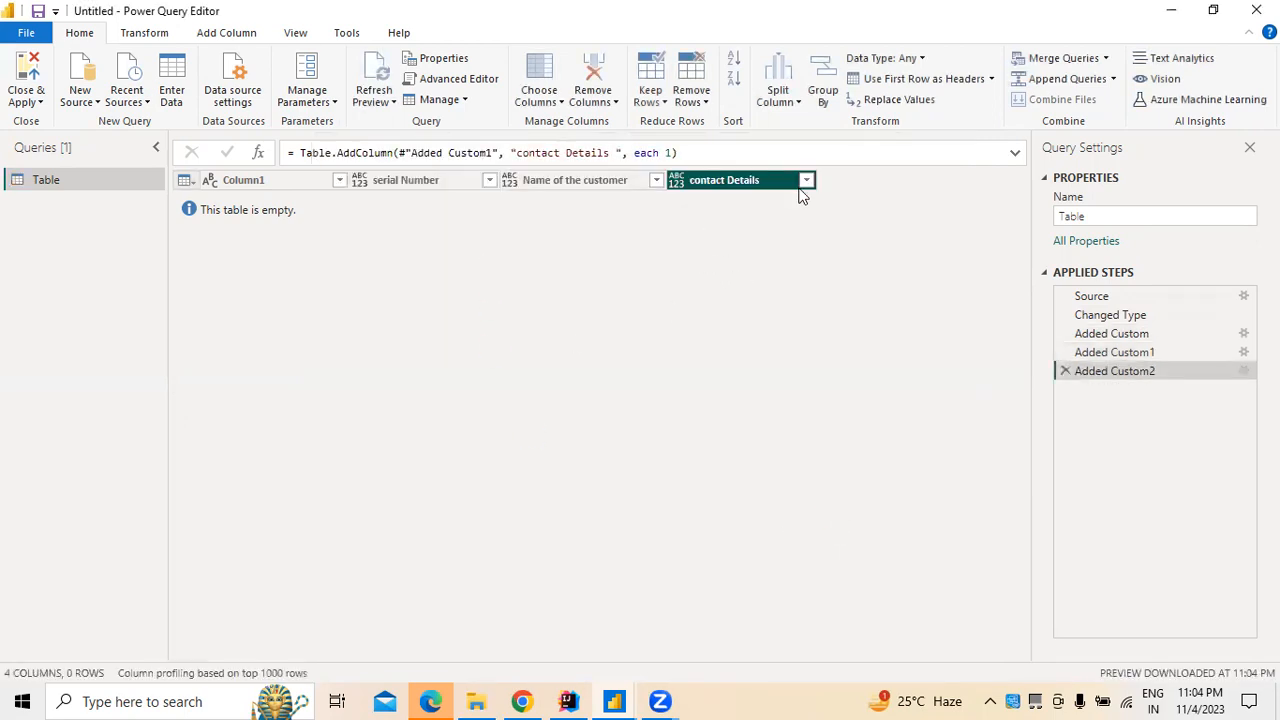
# - Start a fourth custom column for the table and name it "Mailing address"
pyautogui.click(191, 181)
pyautogui.click(246, 256)
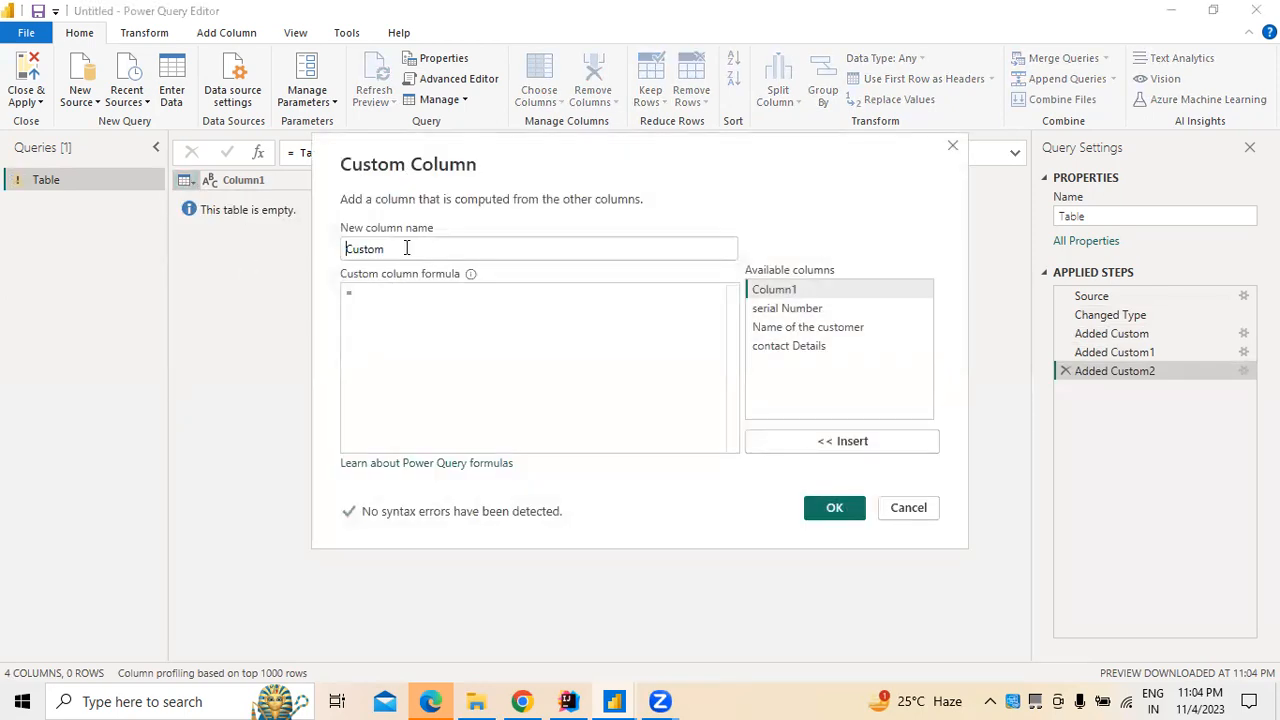
pyautogui.write('Mail')
pyautogui.write('ing ad')
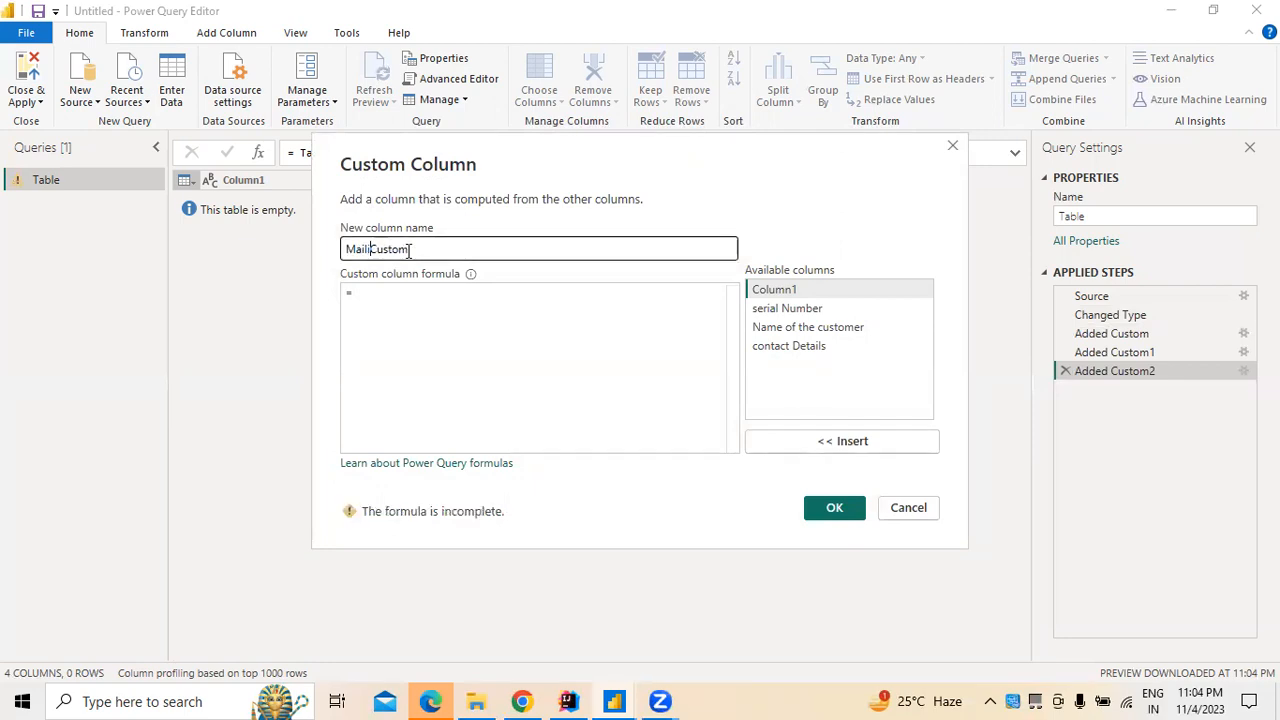
pyautogui.write('dress')
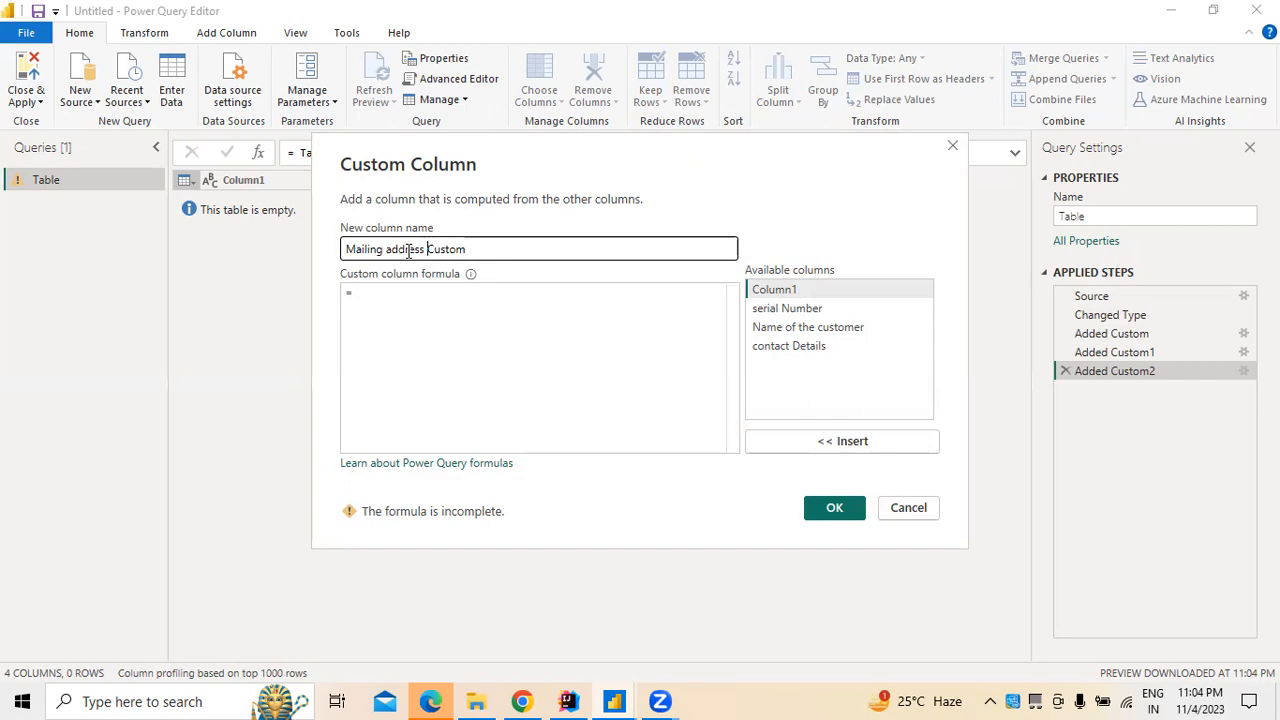
pyautogui.press('Delete')
pyautogui.press('Delete')
pyautogui.press('Delete')
pyautogui.press('Delete')
pyautogui.press('Delete')
pyautogui.press('Delete')
# - Give the Mailing address column the formula = 2 and create it
pyautogui.click(403, 301)
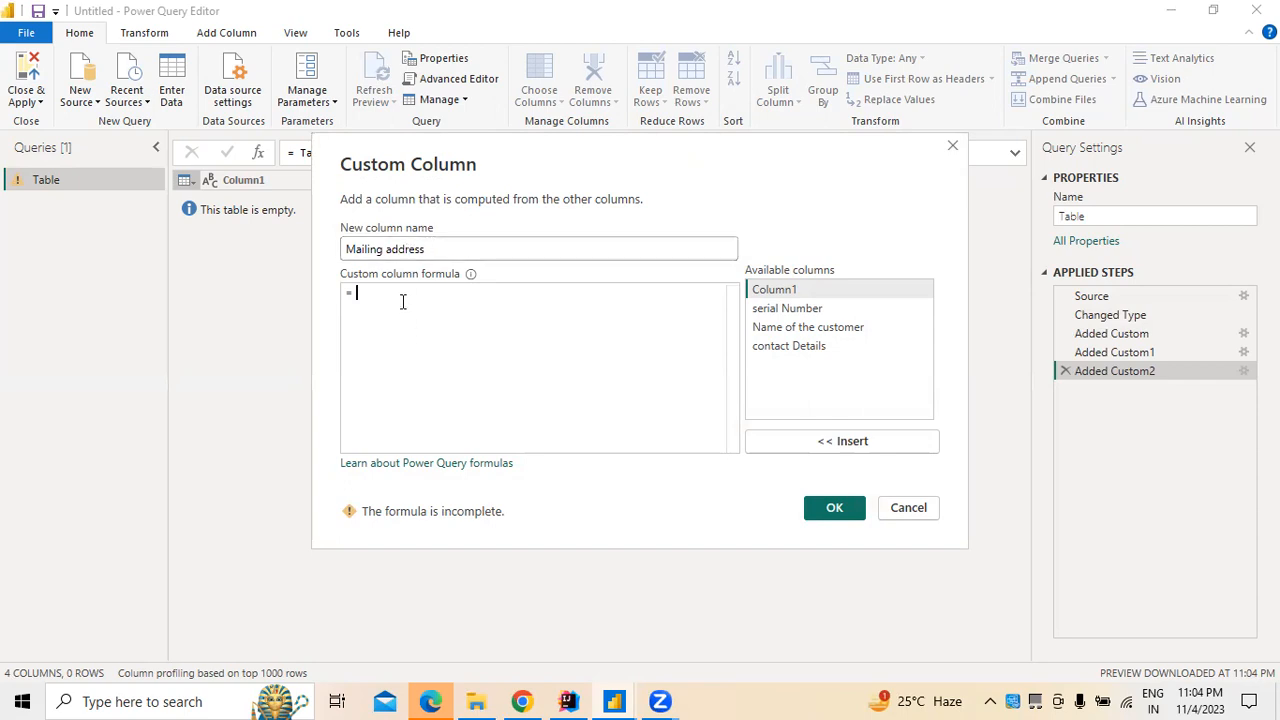
pyautogui.write('1')
pyautogui.press('BackSpace')
pyautogui.write('2')
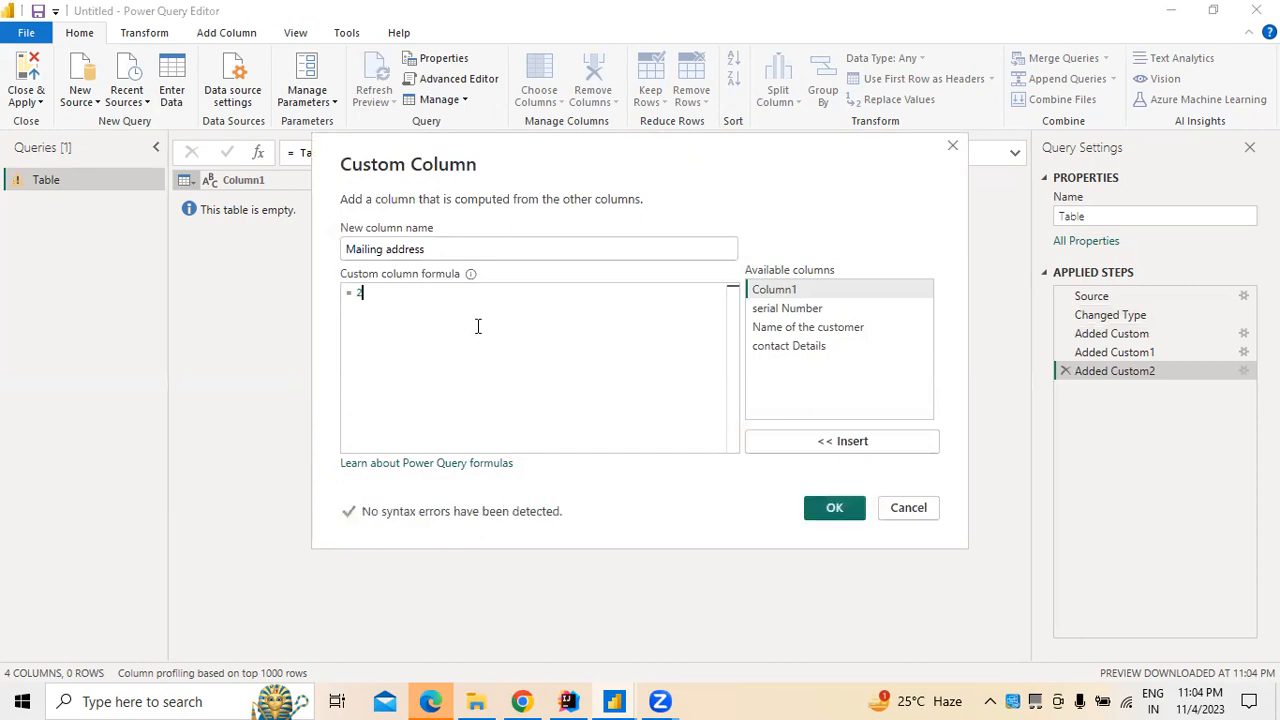
pyautogui.click(831, 507)
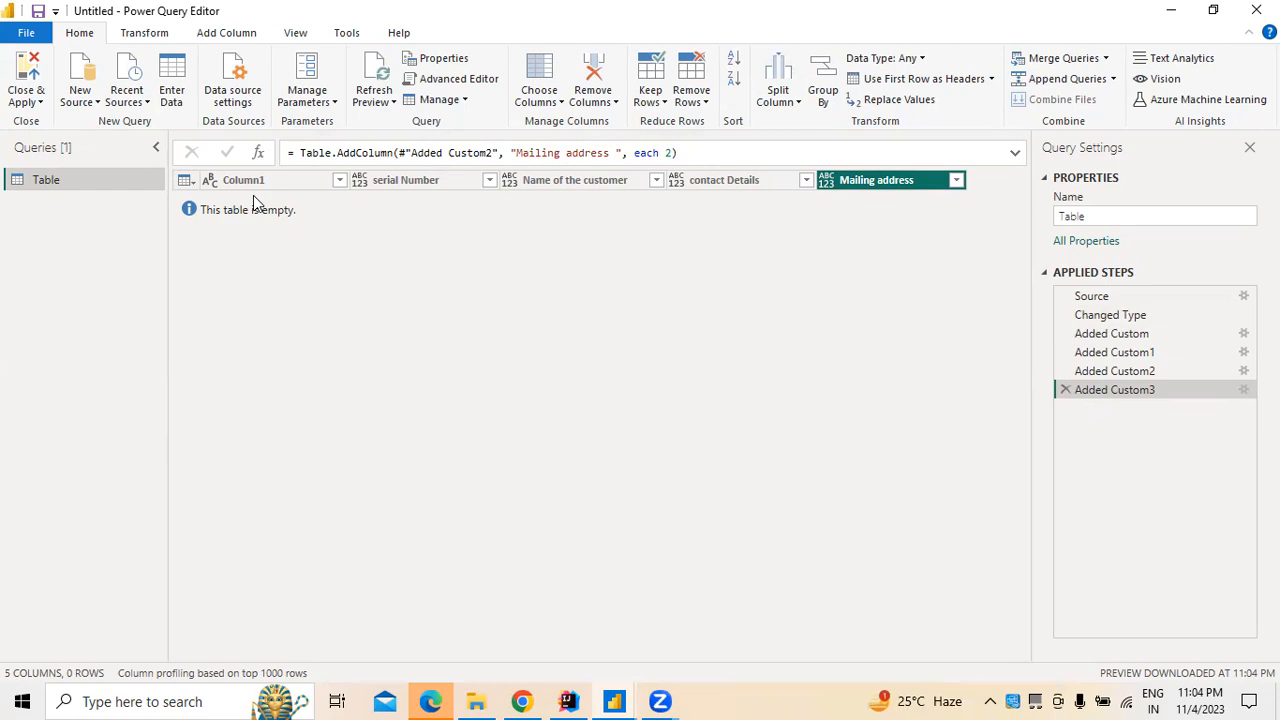
# - Edit the Mailing address column's Table.AddColumn formula so that it ends in "each 4" and apply it
pyautogui.click(677, 152)
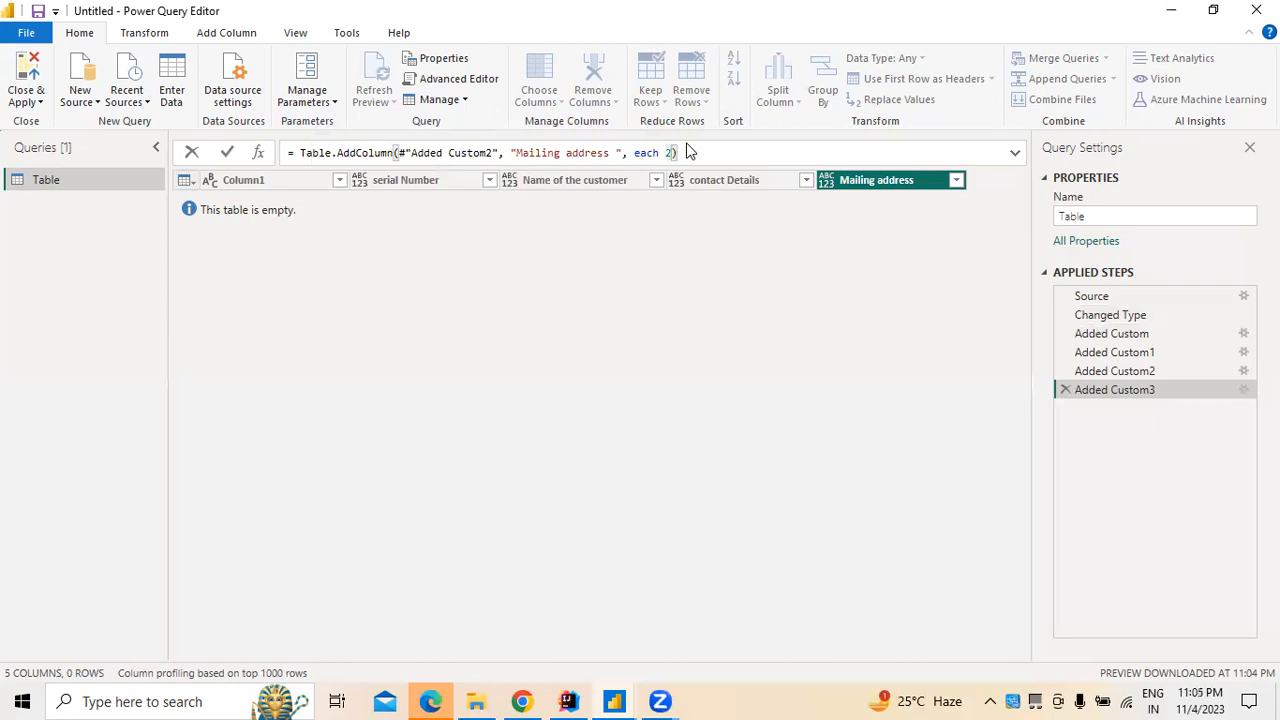
pyautogui.press('BackSpace')
pyautogui.write('4')
pyautogui.press('Return')
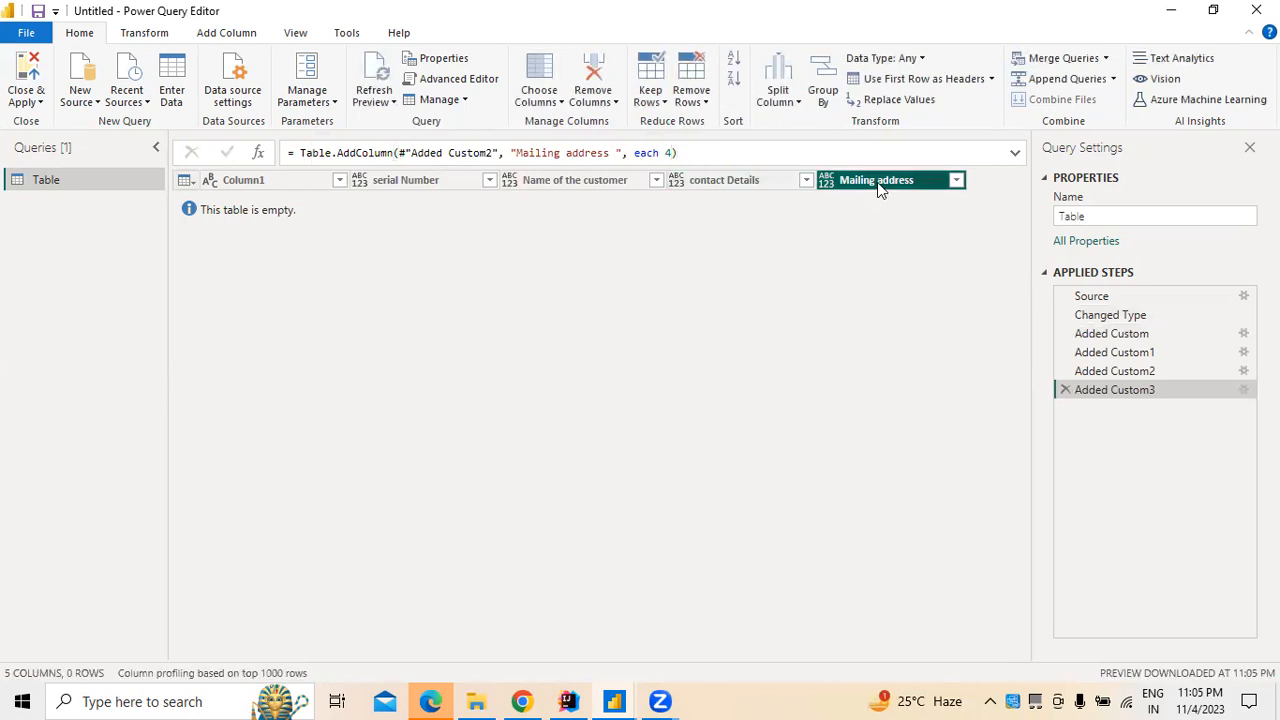
pyautogui.click(956, 181)
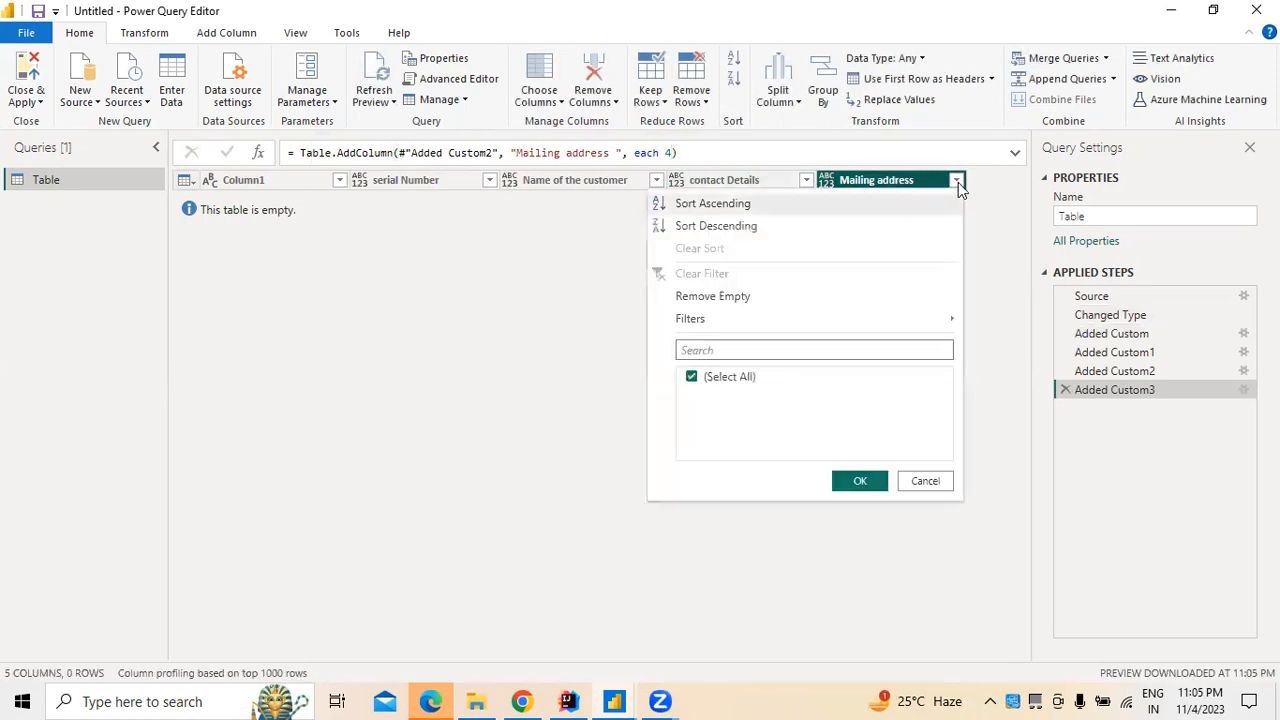
pyautogui.click(542, 357)
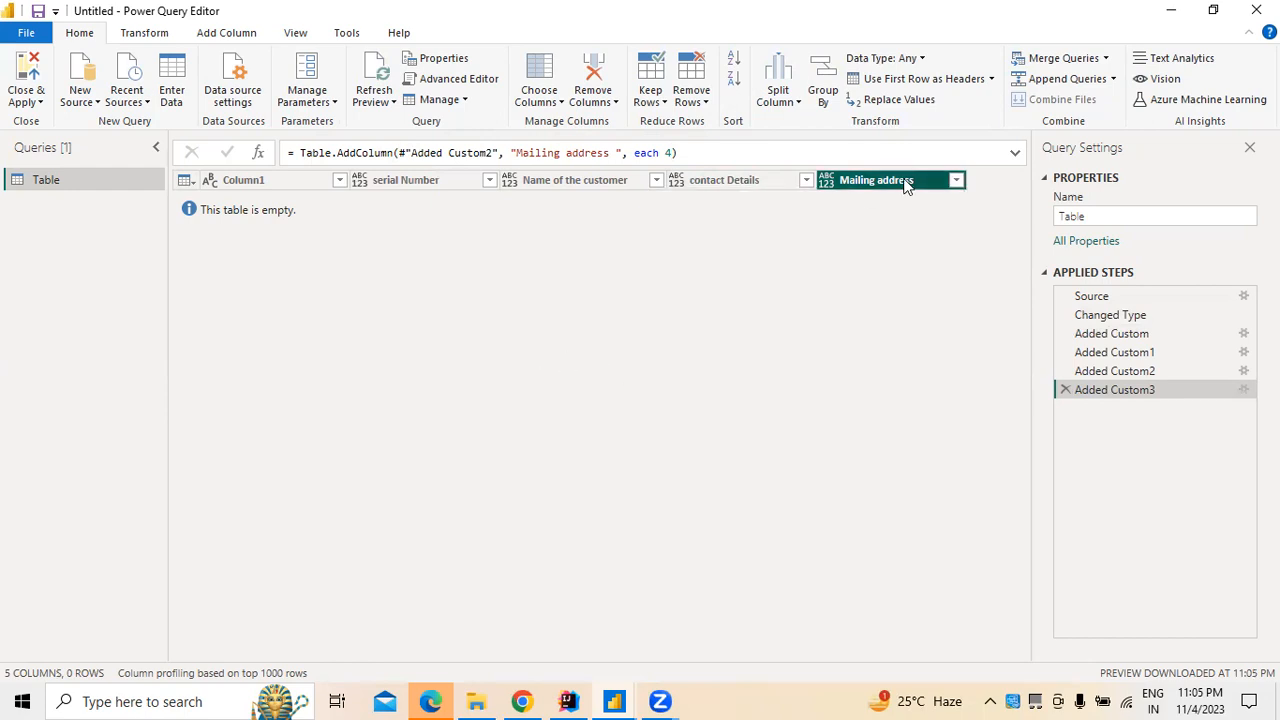
# - Start a row filter on the serial Number column with the first condition set to equals 4
pyautogui.click(490, 182)
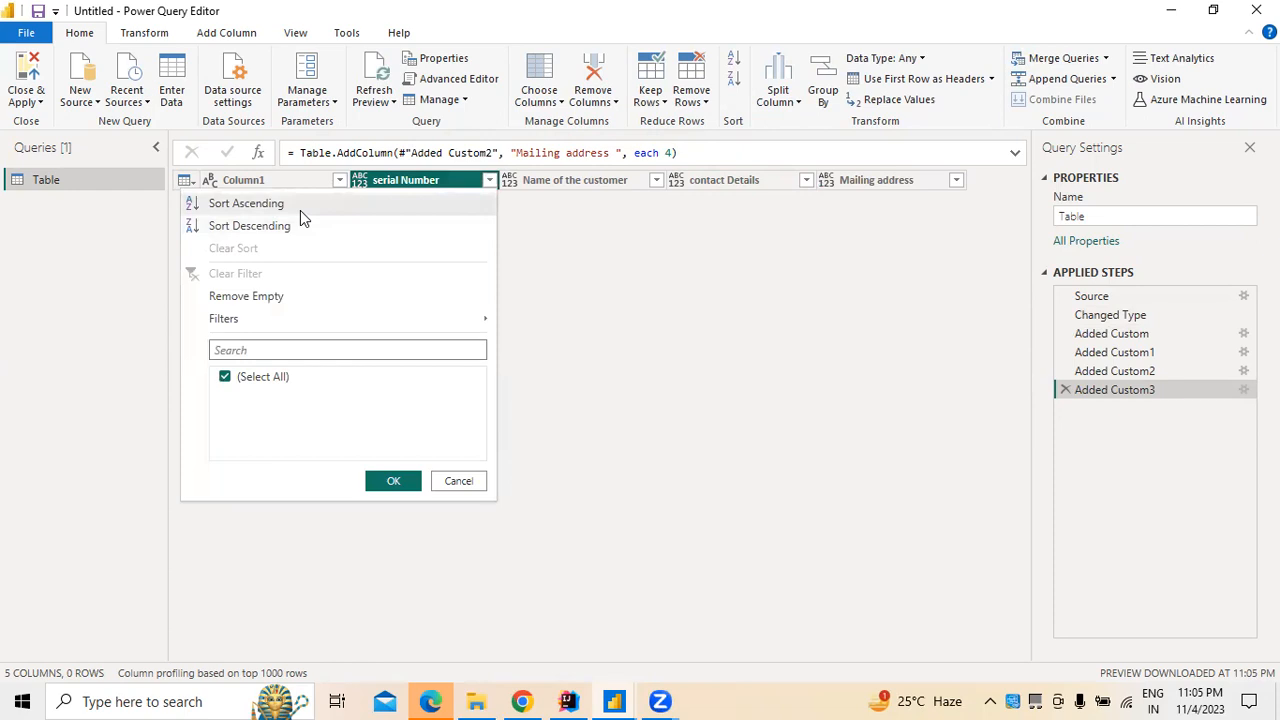
pyautogui.moveTo(242, 320)
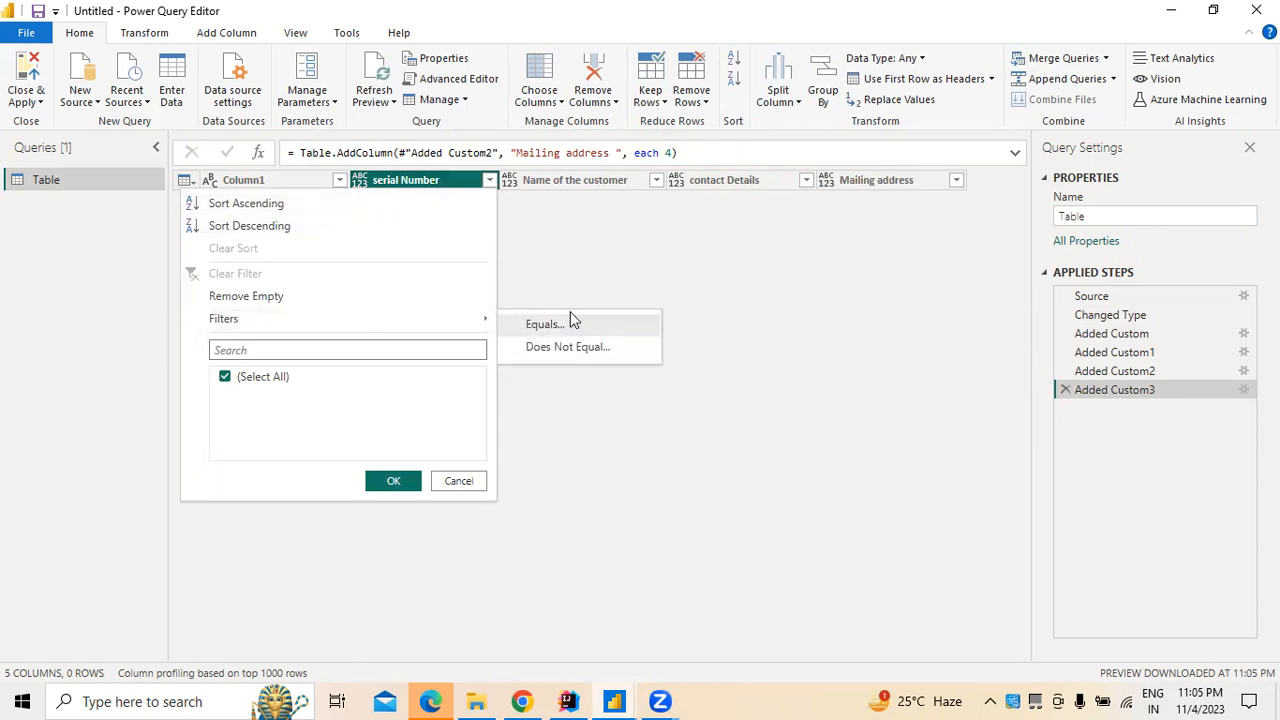
pyautogui.click(564, 324)
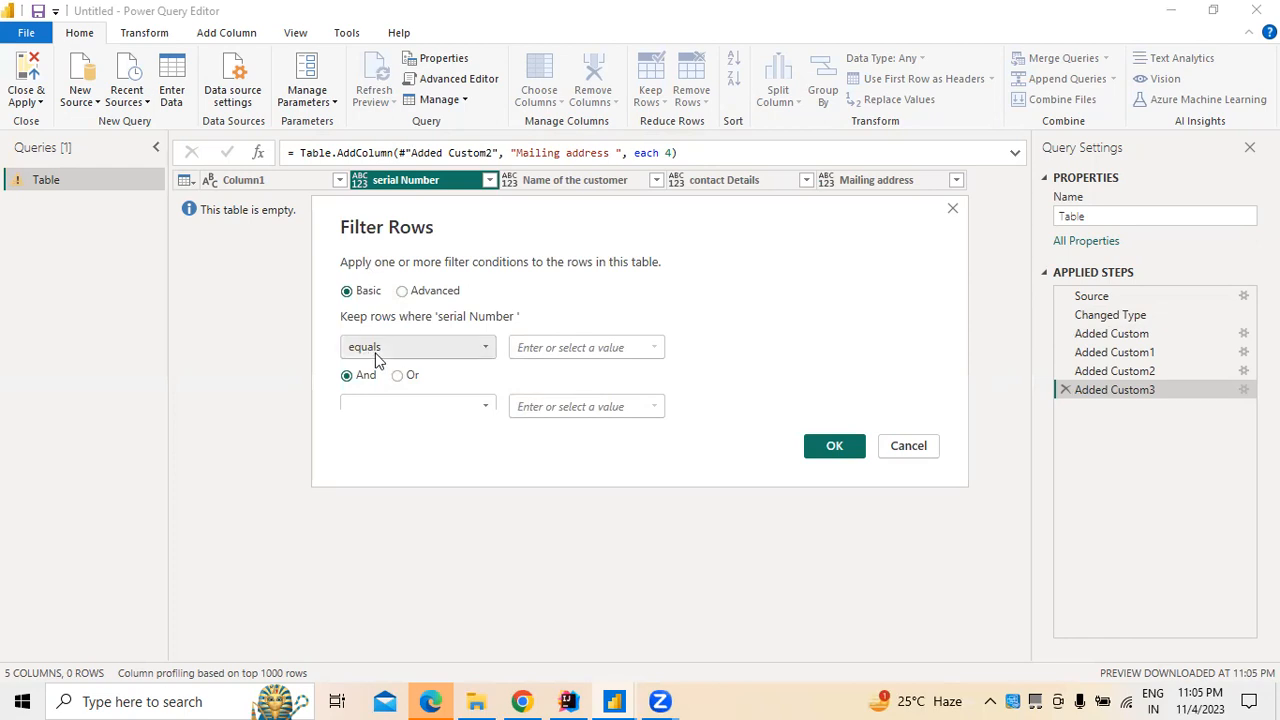
pyautogui.click(484, 350)
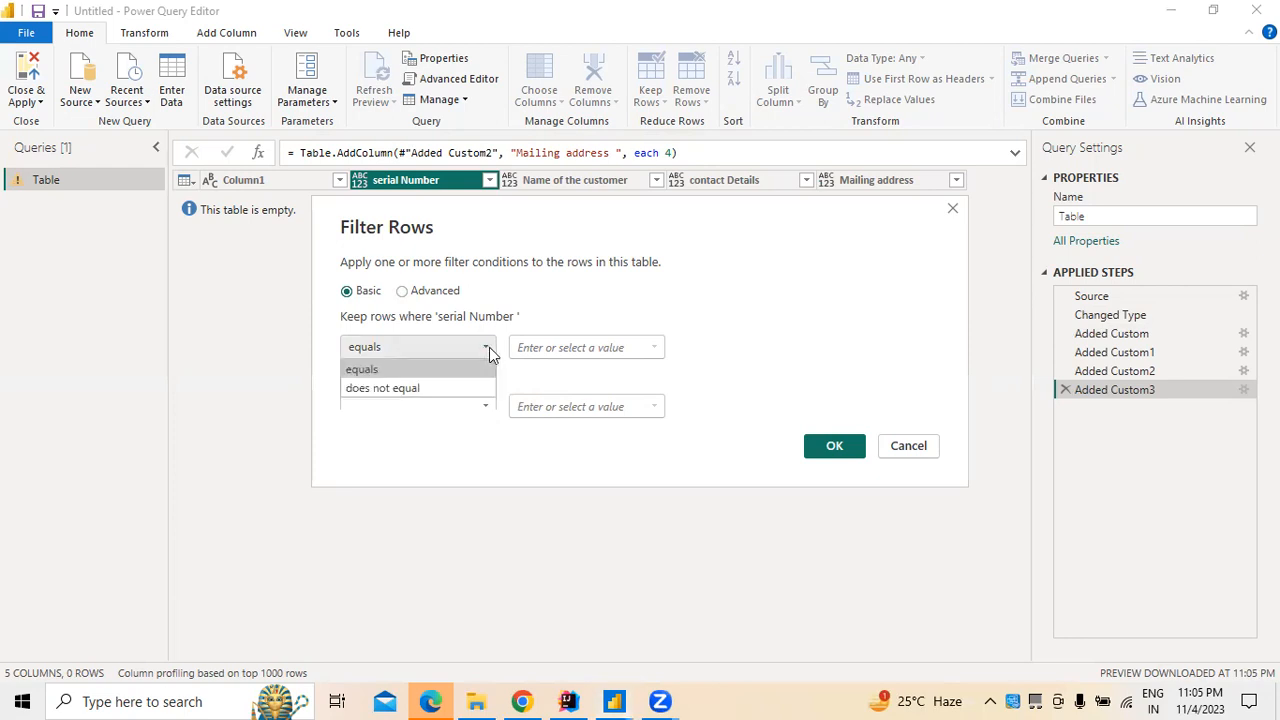
pyautogui.click(408, 368)
pyautogui.click(528, 348)
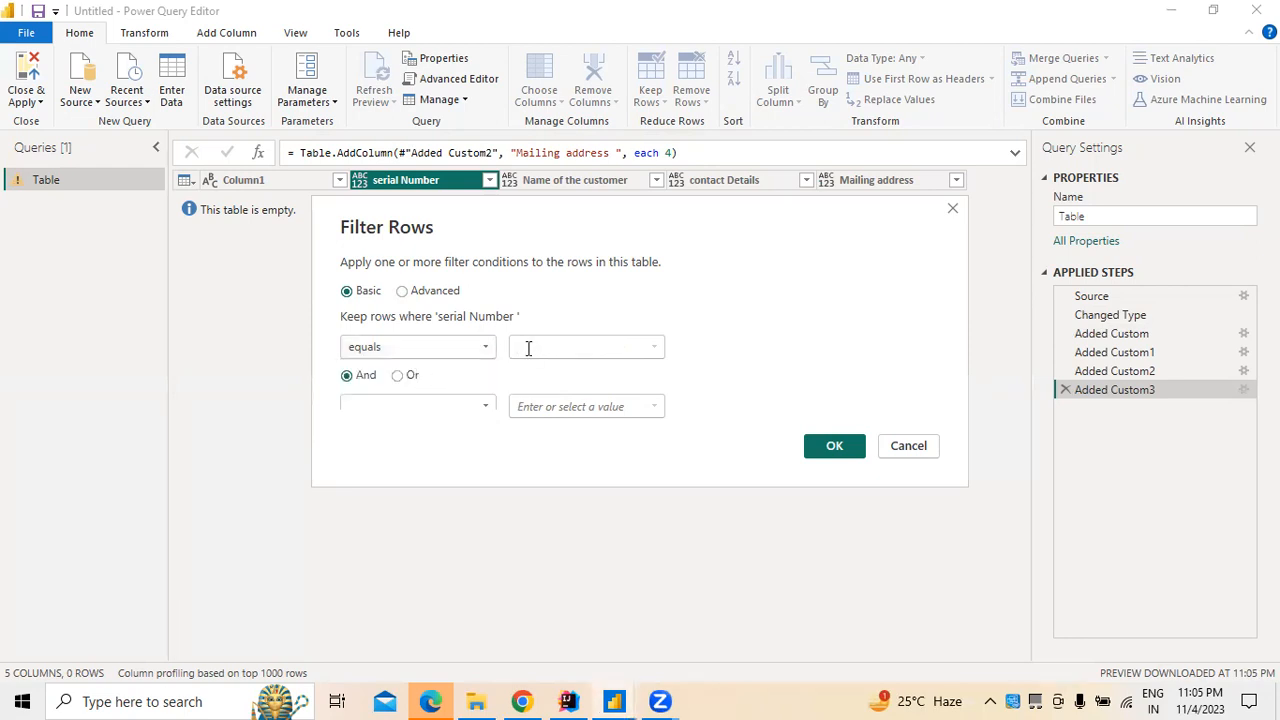
pyautogui.write('3')
pyautogui.write('4')
# - Add a second And condition to the serial Number filter, does not equal 0, and apply the filter
pyautogui.click(416, 404)
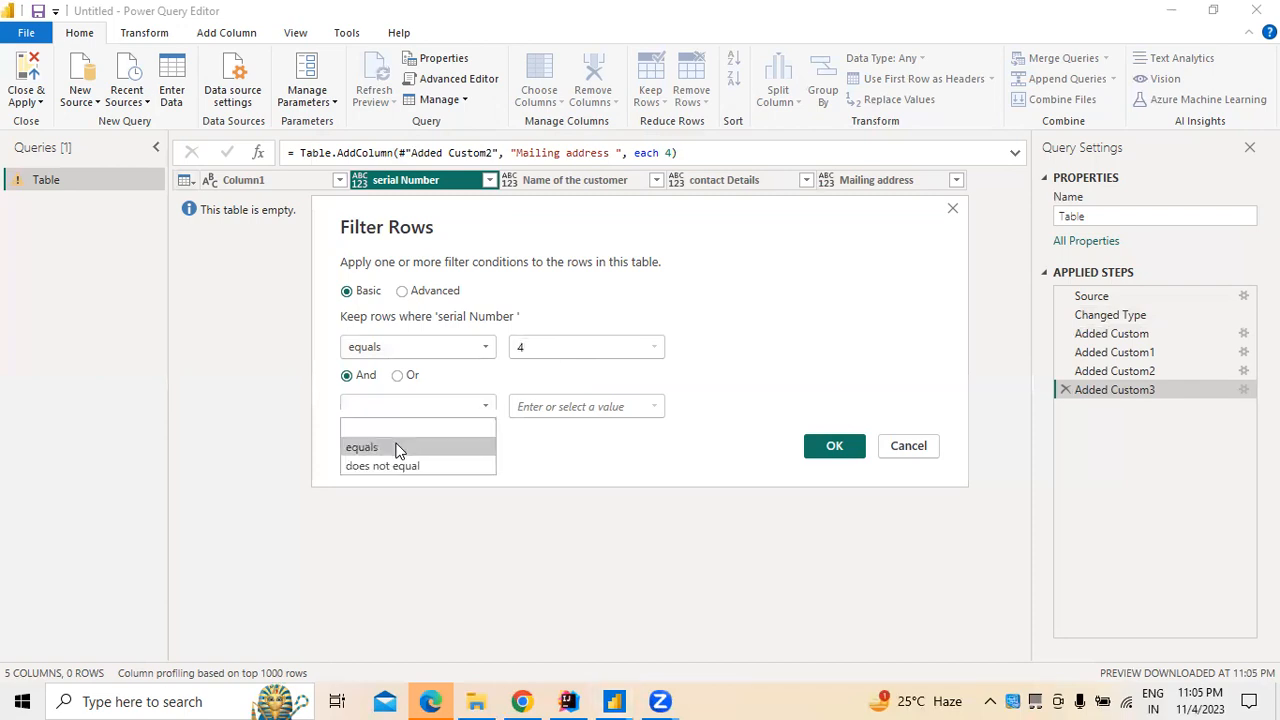
pyautogui.click(440, 465)
pyautogui.click(541, 407)
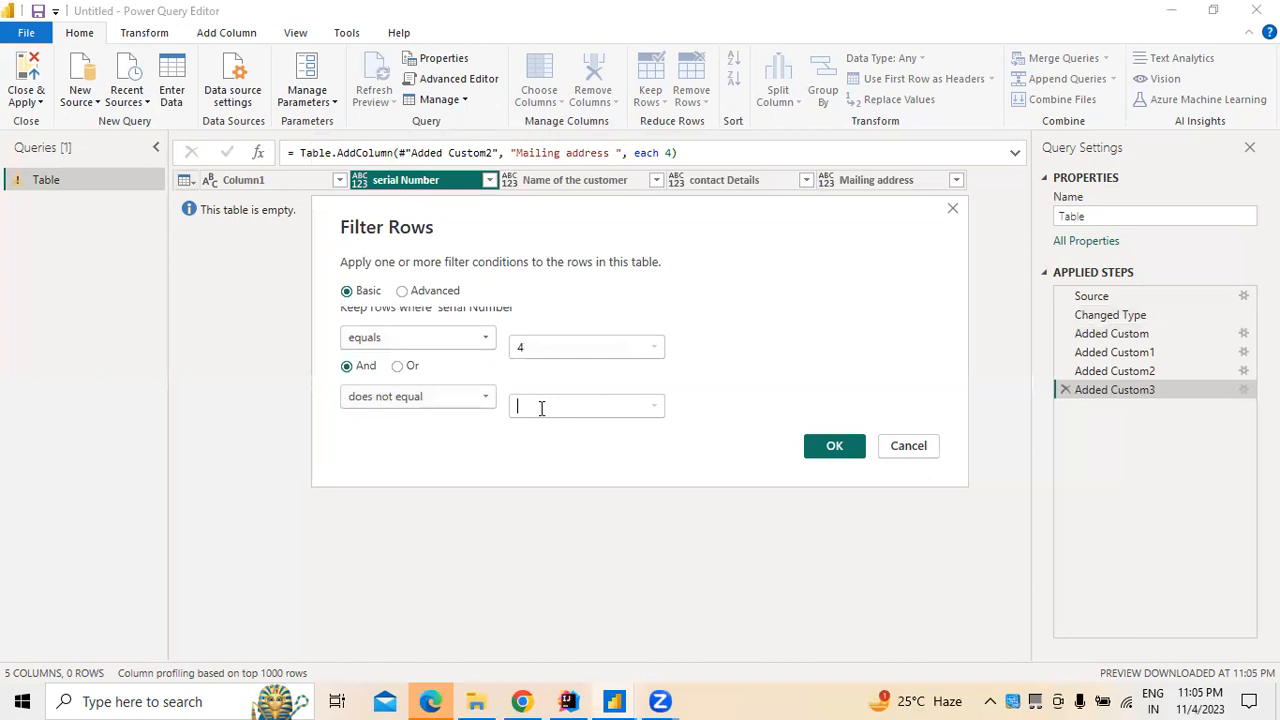
pyautogui.write('0')
pyautogui.click(834, 447)
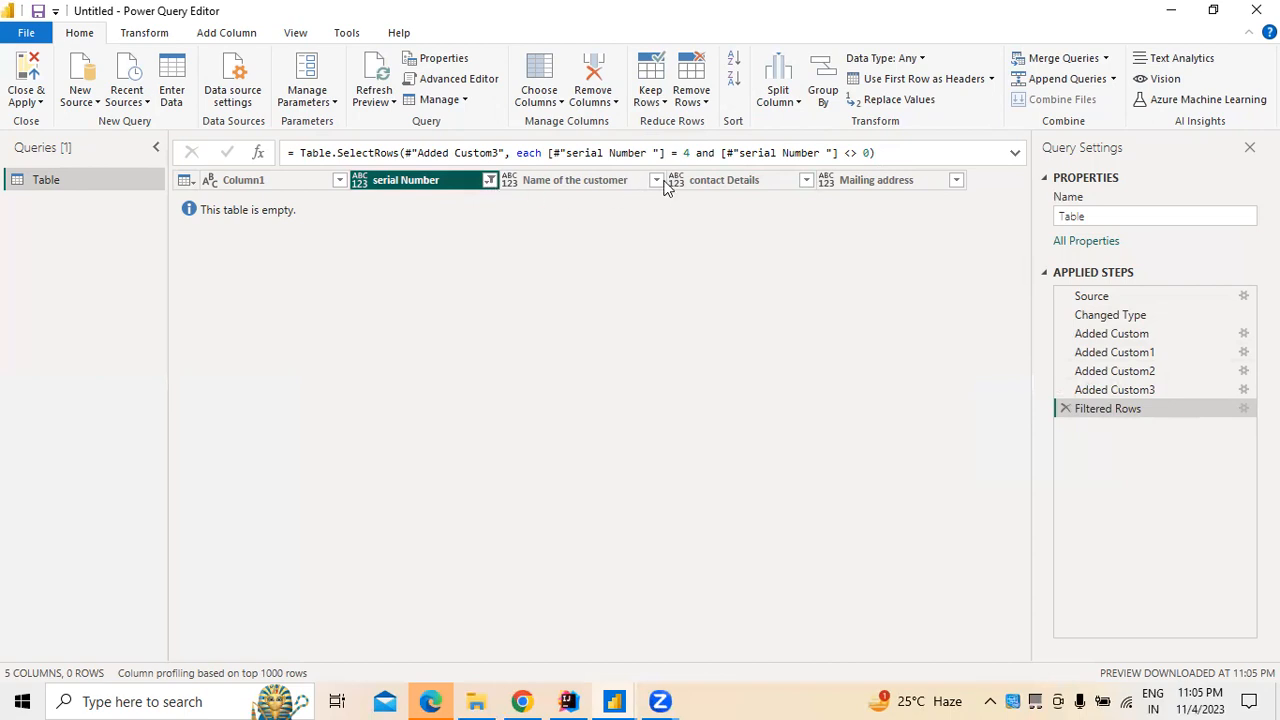
pyautogui.click(190, 181)
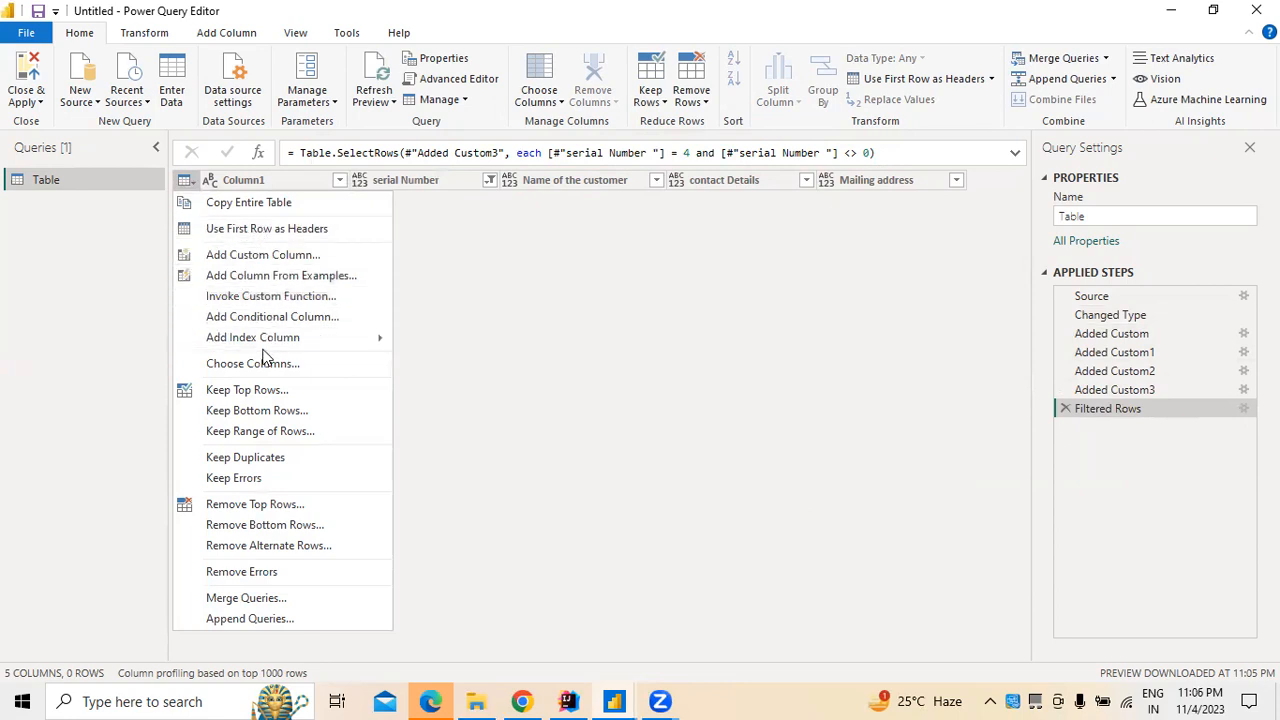
pyautogui.moveTo(266, 341)
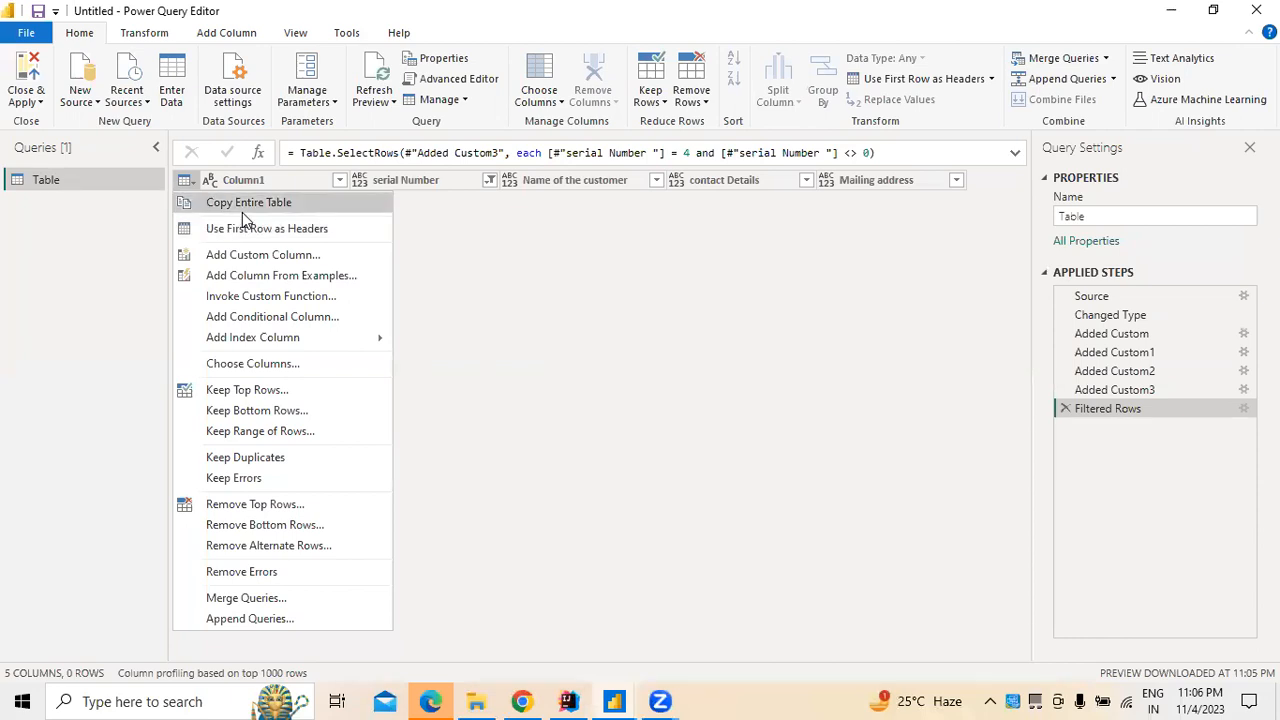
pyautogui.click(448, 262)
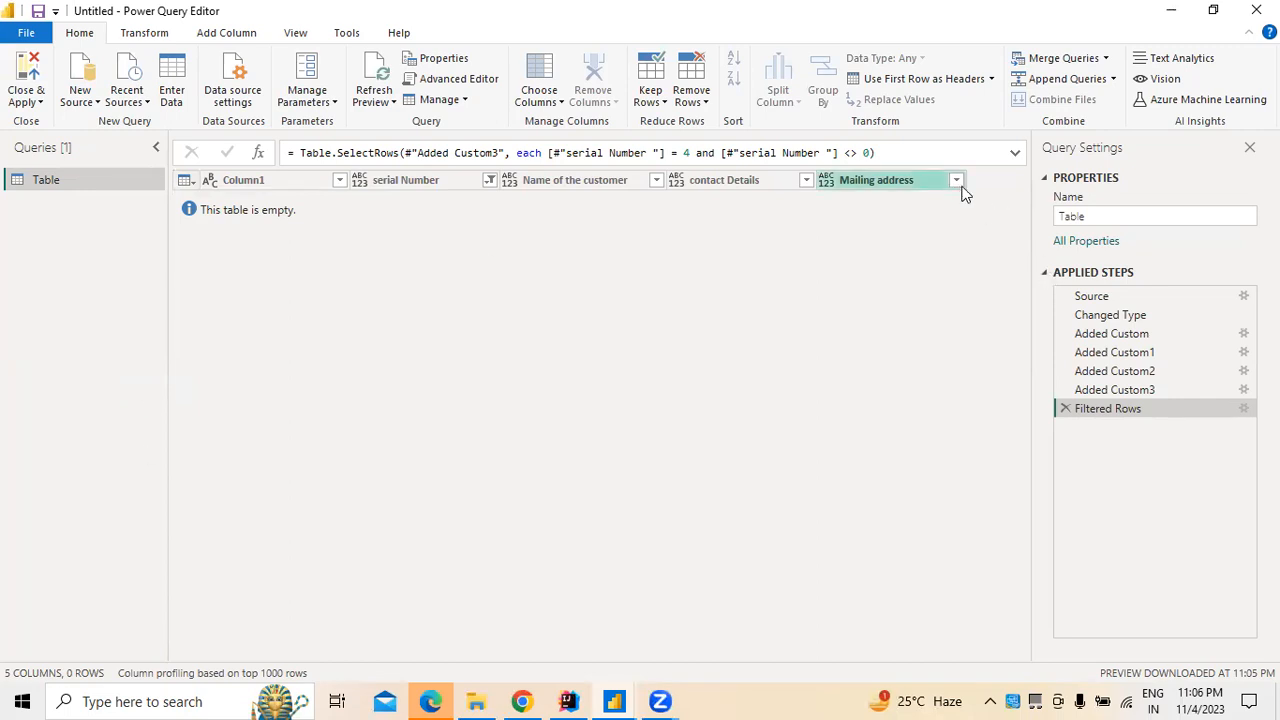
pyautogui.click(189, 181)
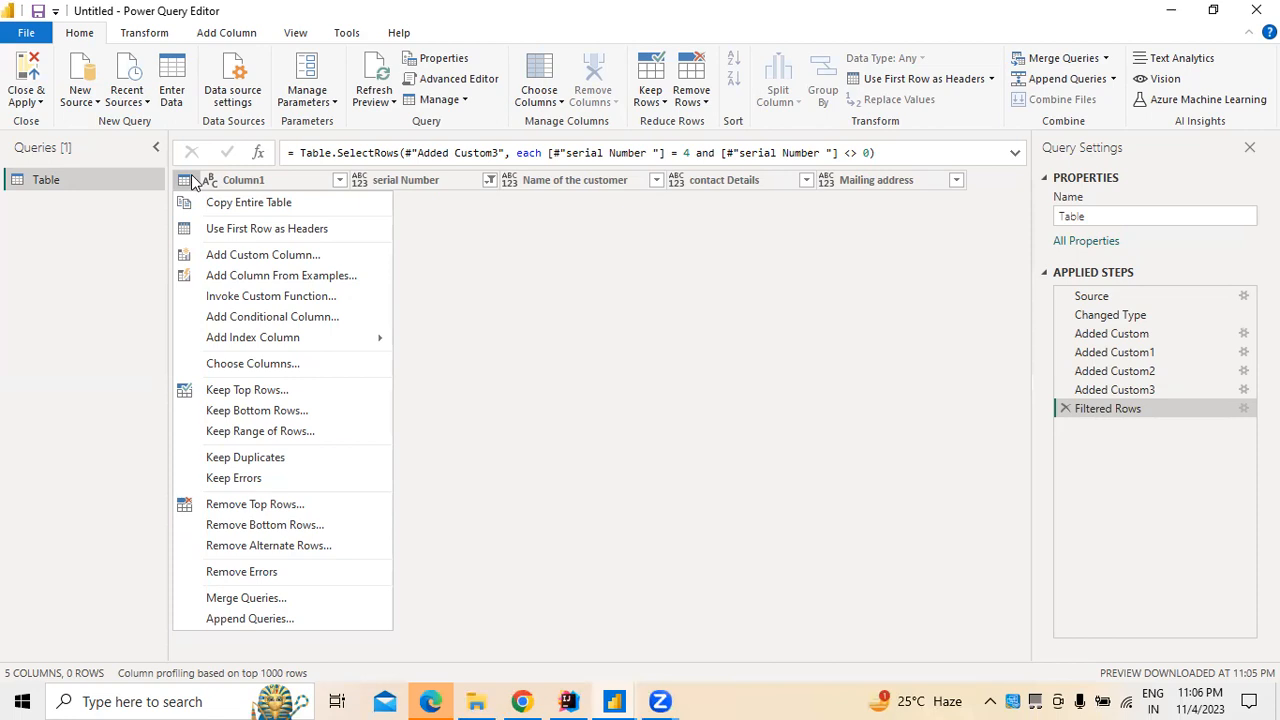
pyautogui.click(237, 275)
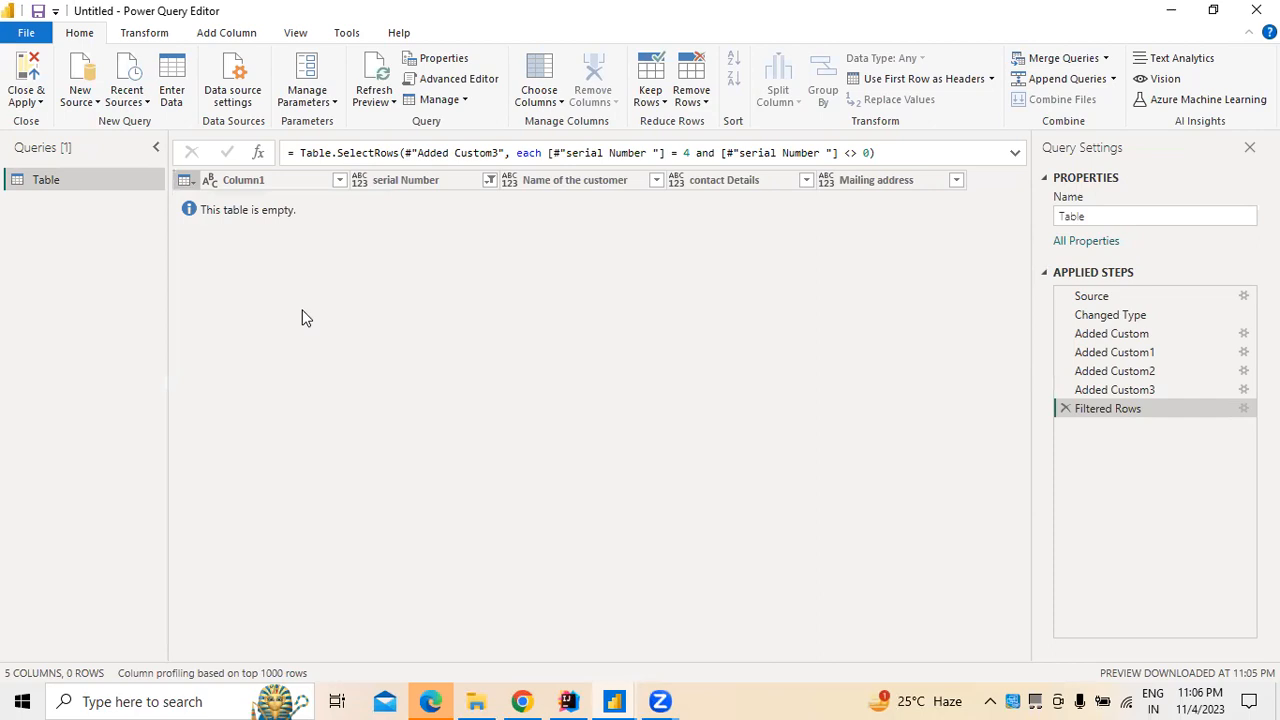
# - Start a conditional column for the table with the clause: if serial Number equals 4, then output 4
pyautogui.click(186, 181)
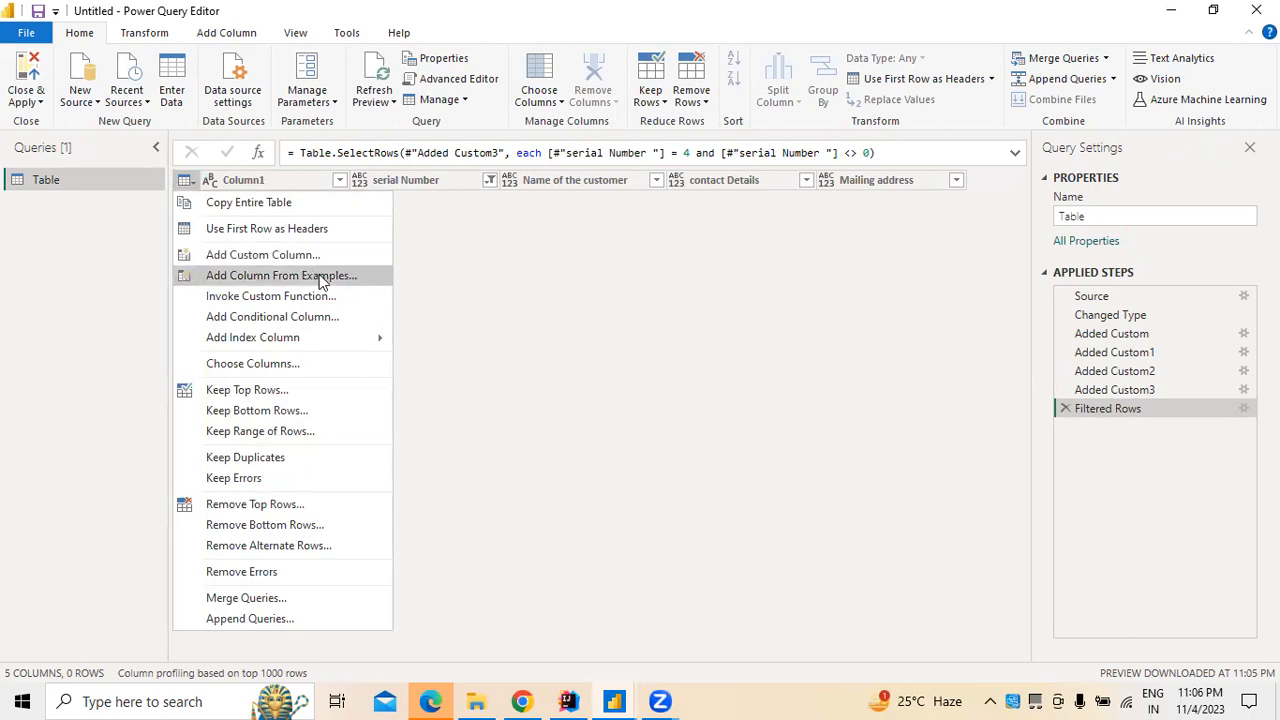
pyautogui.click(242, 320)
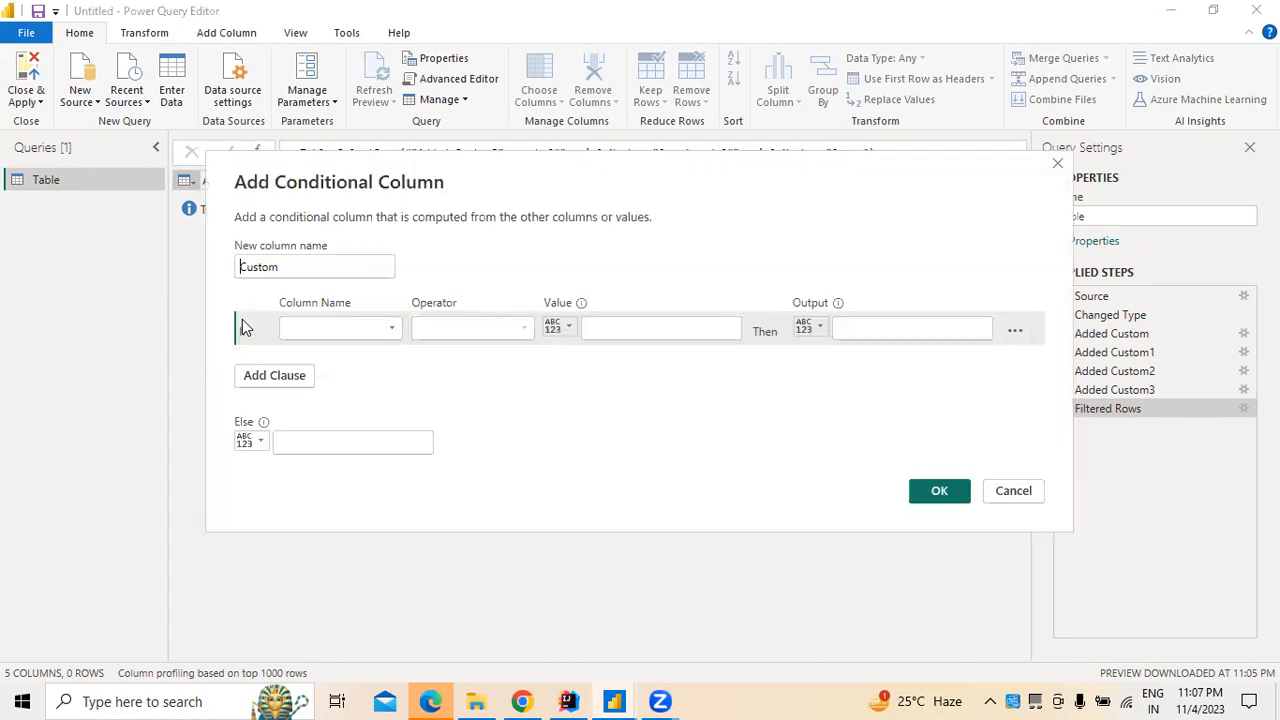
pyautogui.click(323, 337)
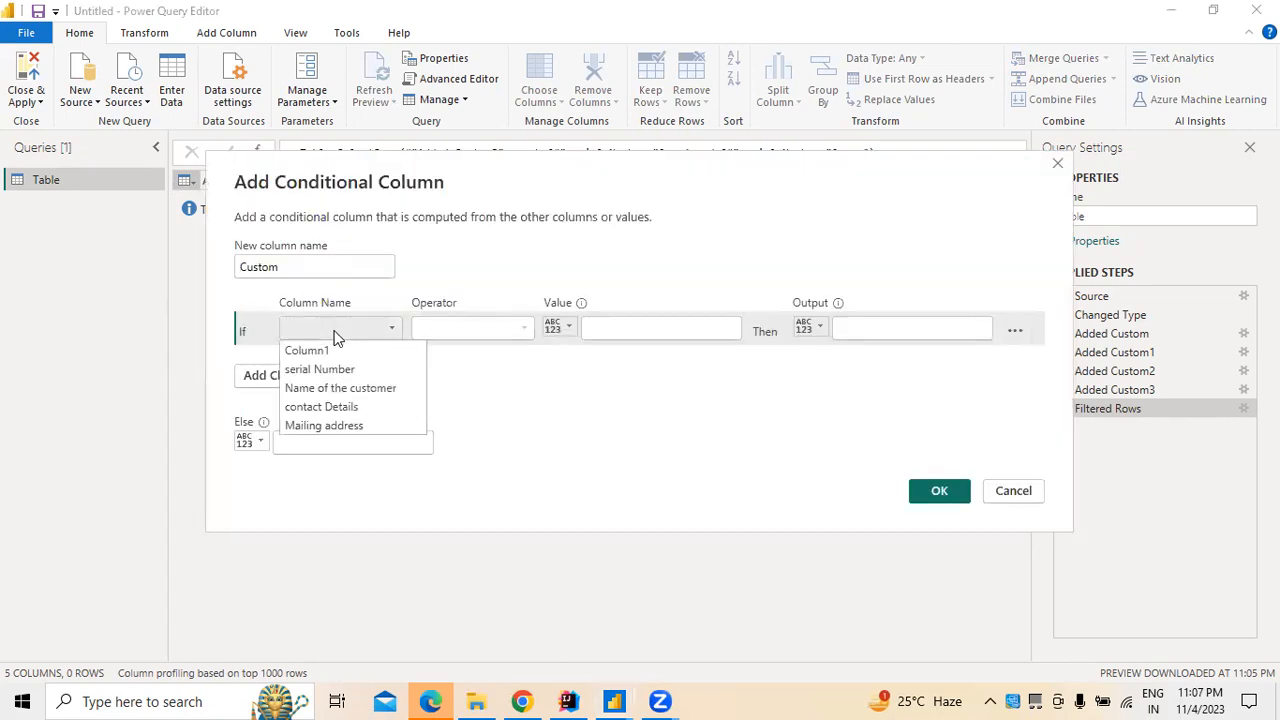
pyautogui.click(341, 371)
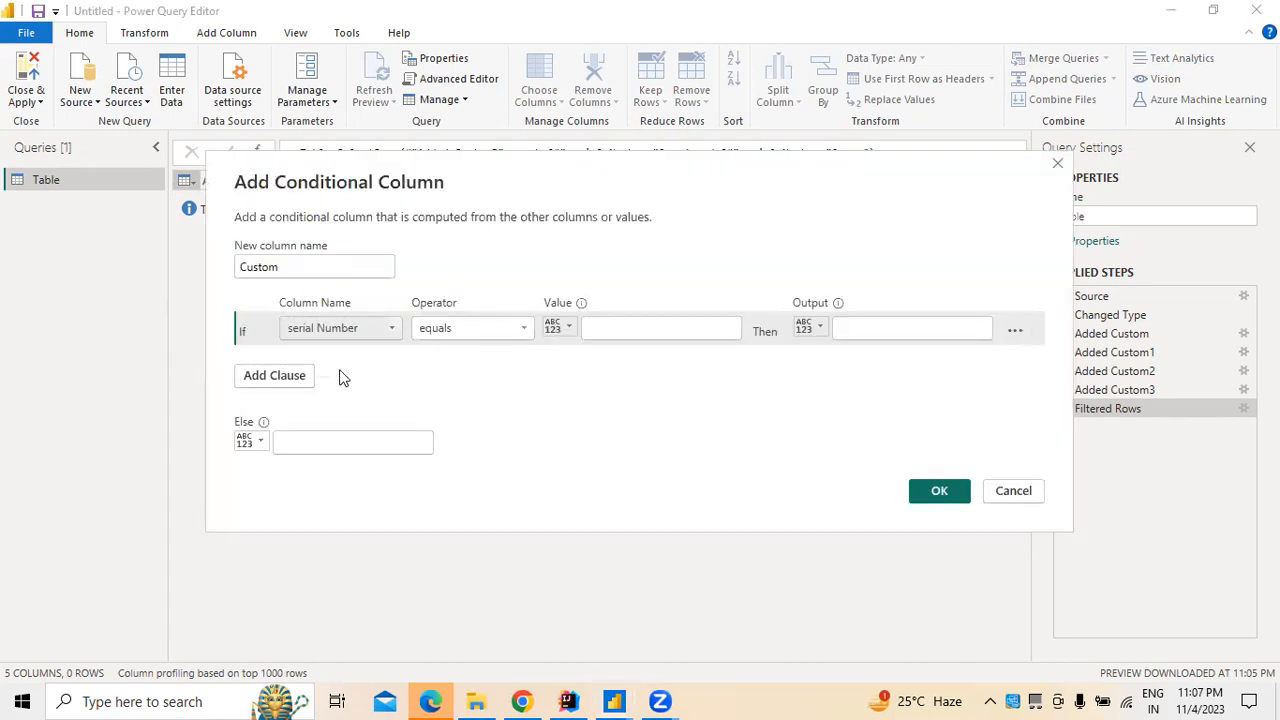
pyautogui.click(525, 334)
pyautogui.click(482, 350)
pyautogui.click(628, 328)
pyautogui.write('4')
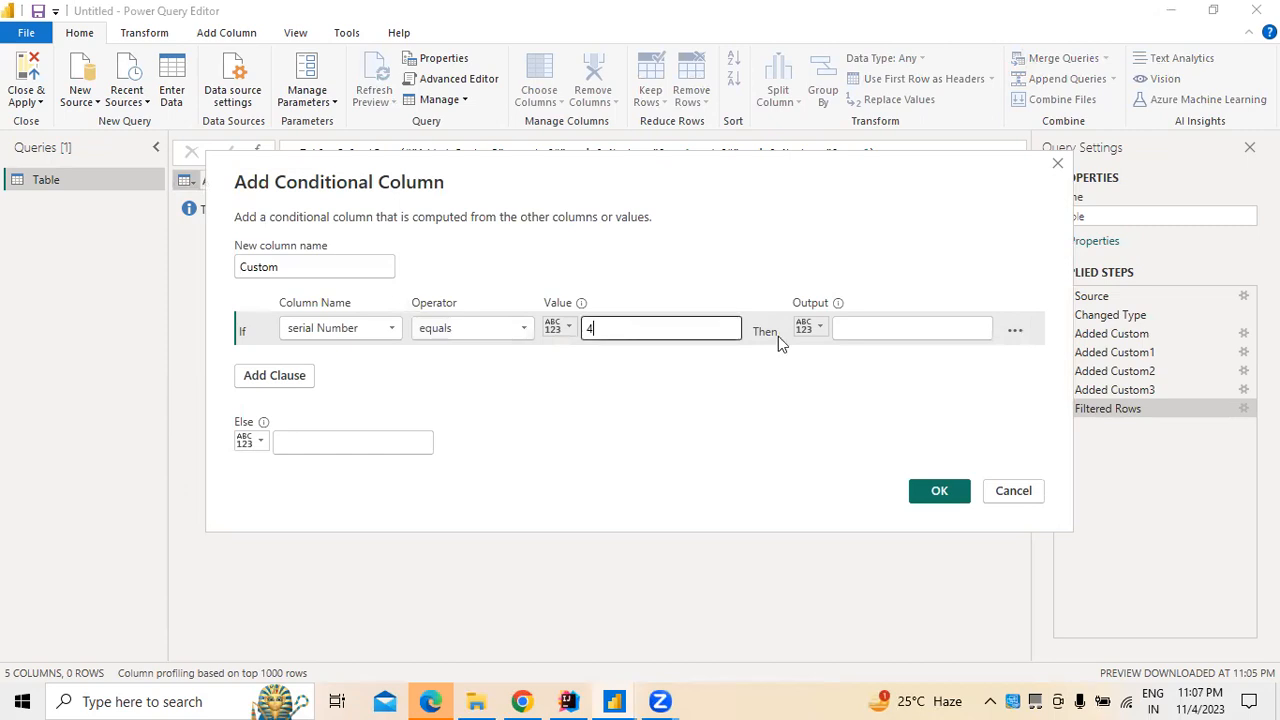
pyautogui.click(873, 328)
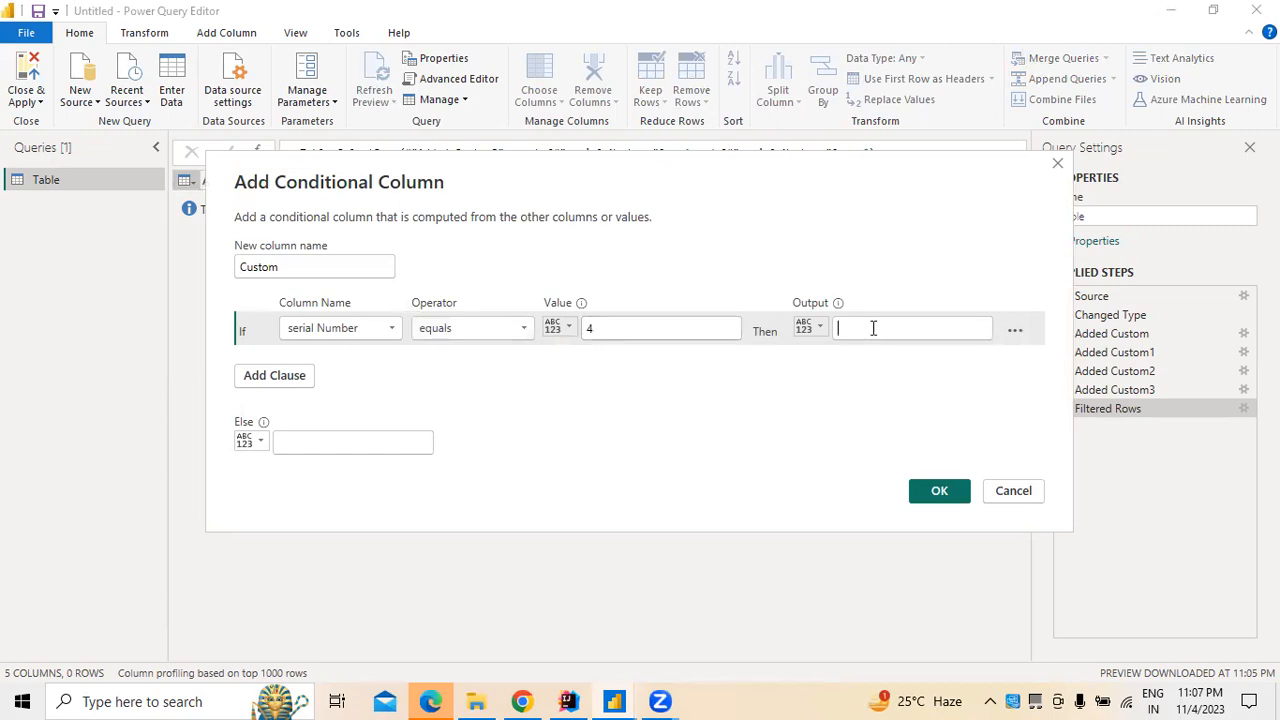
pyautogui.write('4')
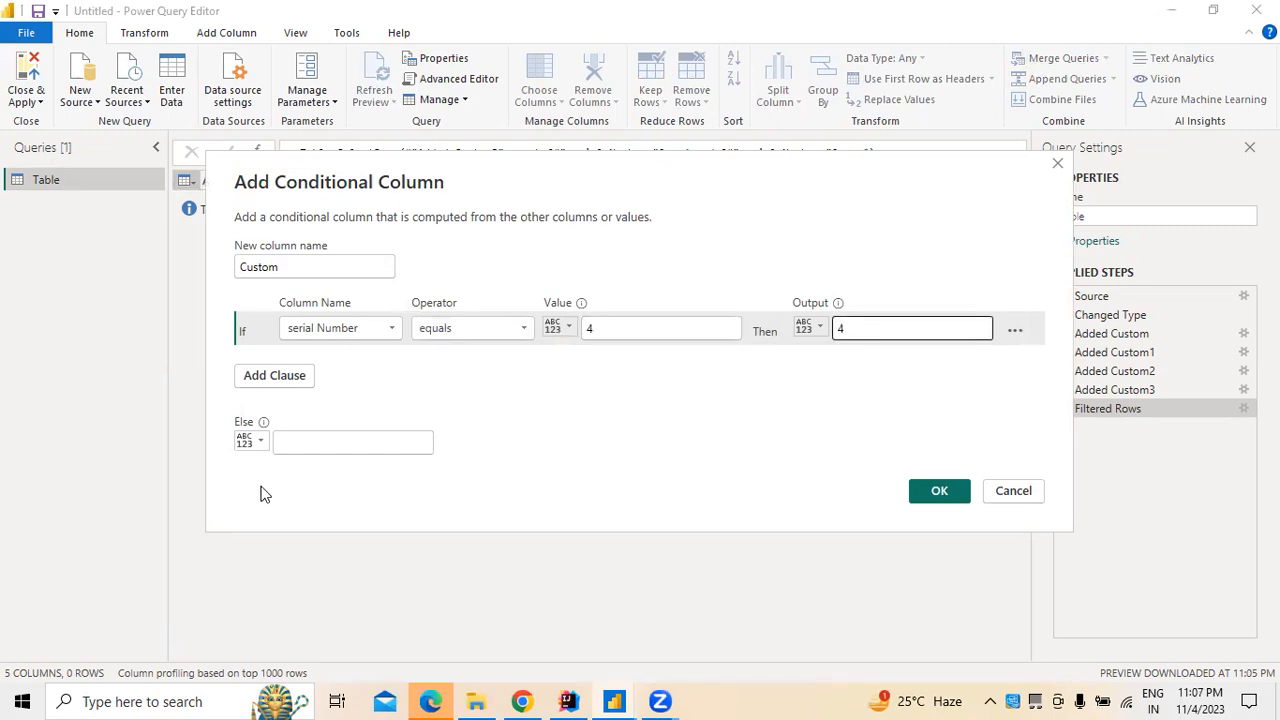
pyautogui.click(280, 378)
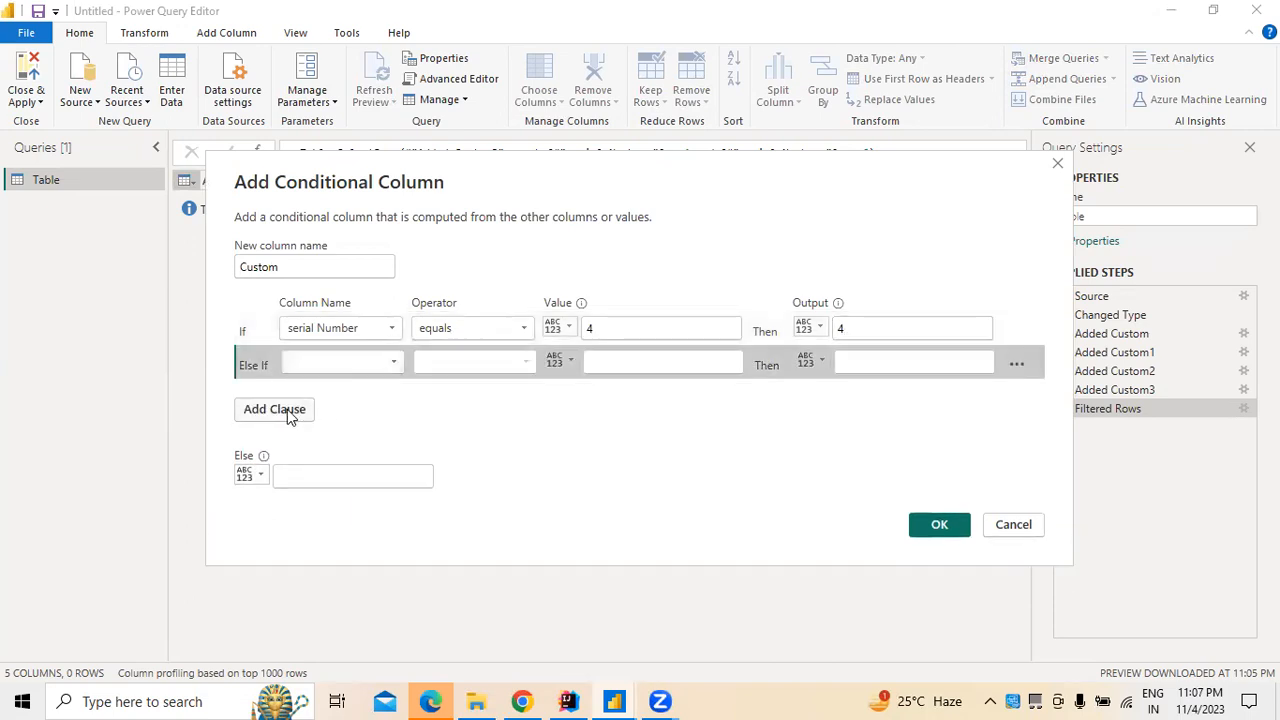
pyautogui.click(287, 411)
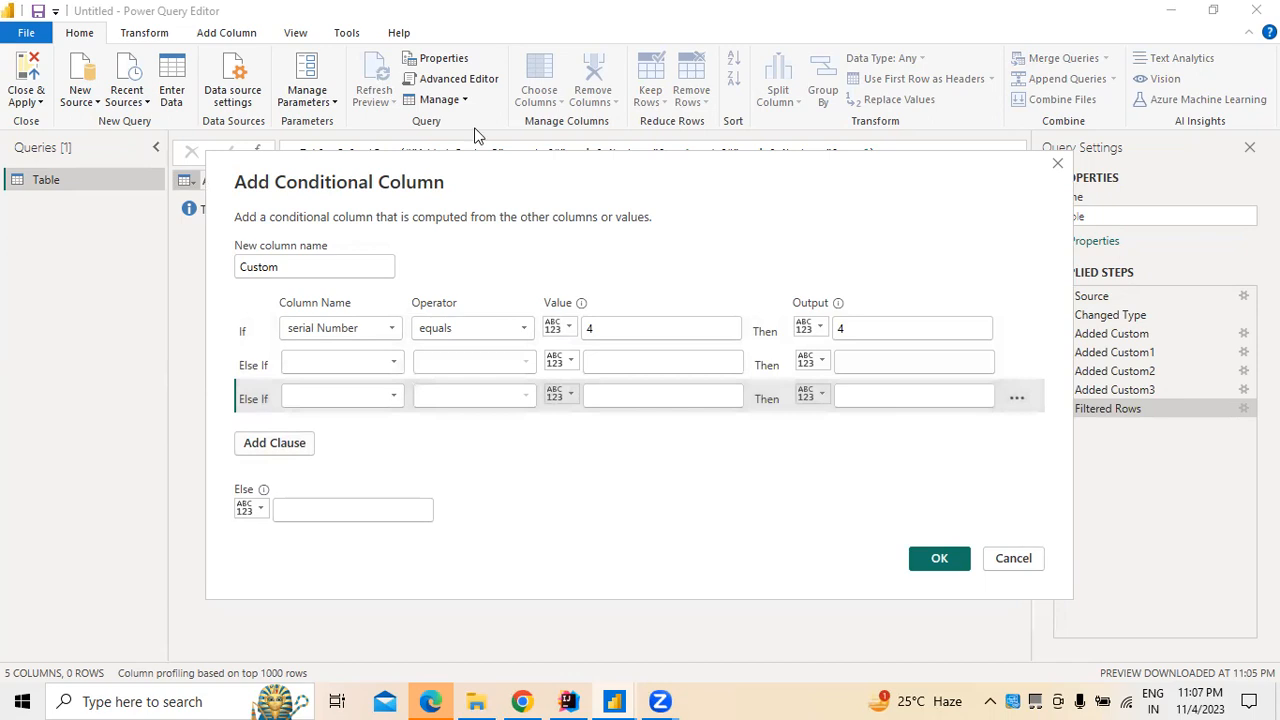
pyautogui.click(940, 560)
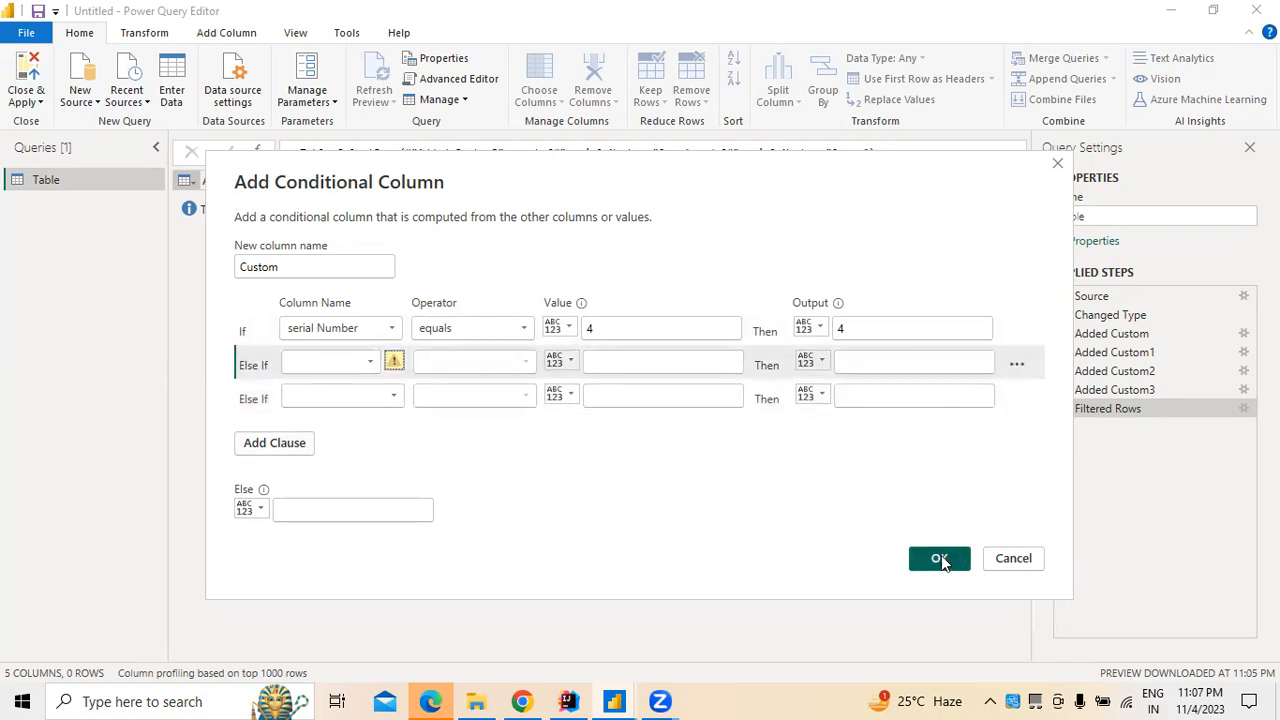
pyautogui.click(1016, 364)
pyautogui.click(1046, 388)
pyautogui.click(1016, 366)
pyautogui.click(1036, 386)
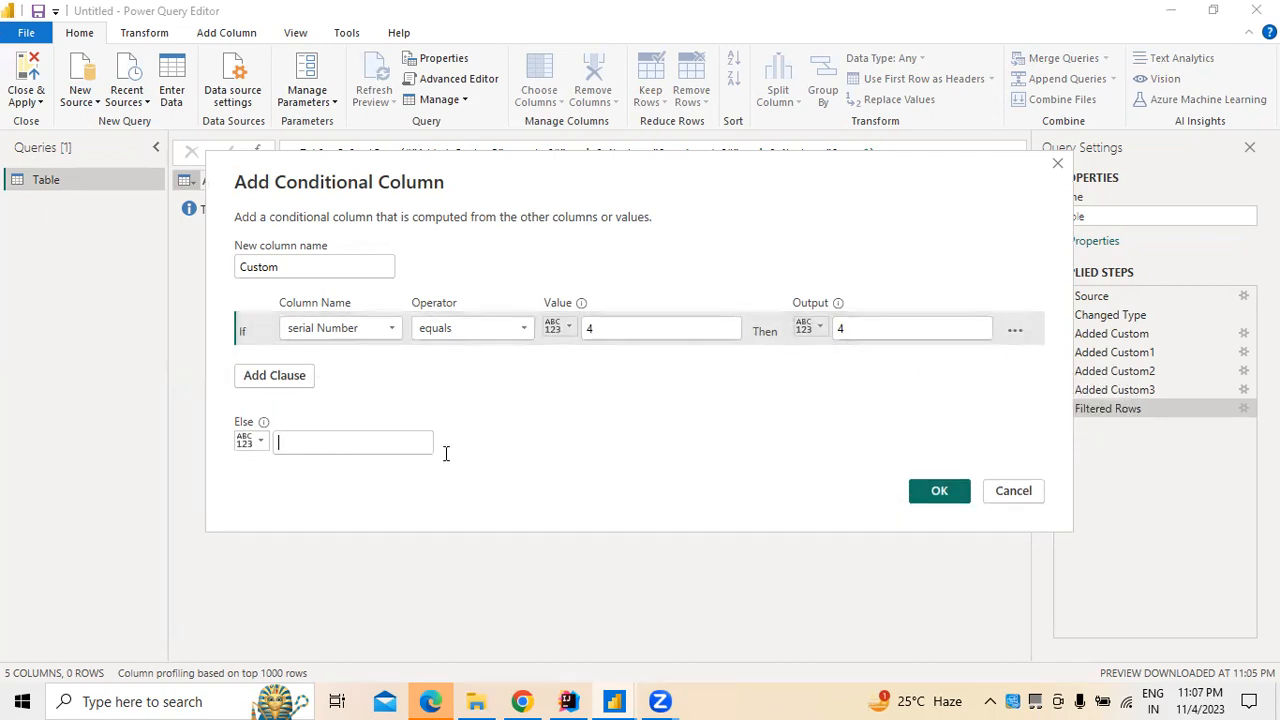
# - Create the conditional column with its Else value left empty
pyautogui.click(959, 491)
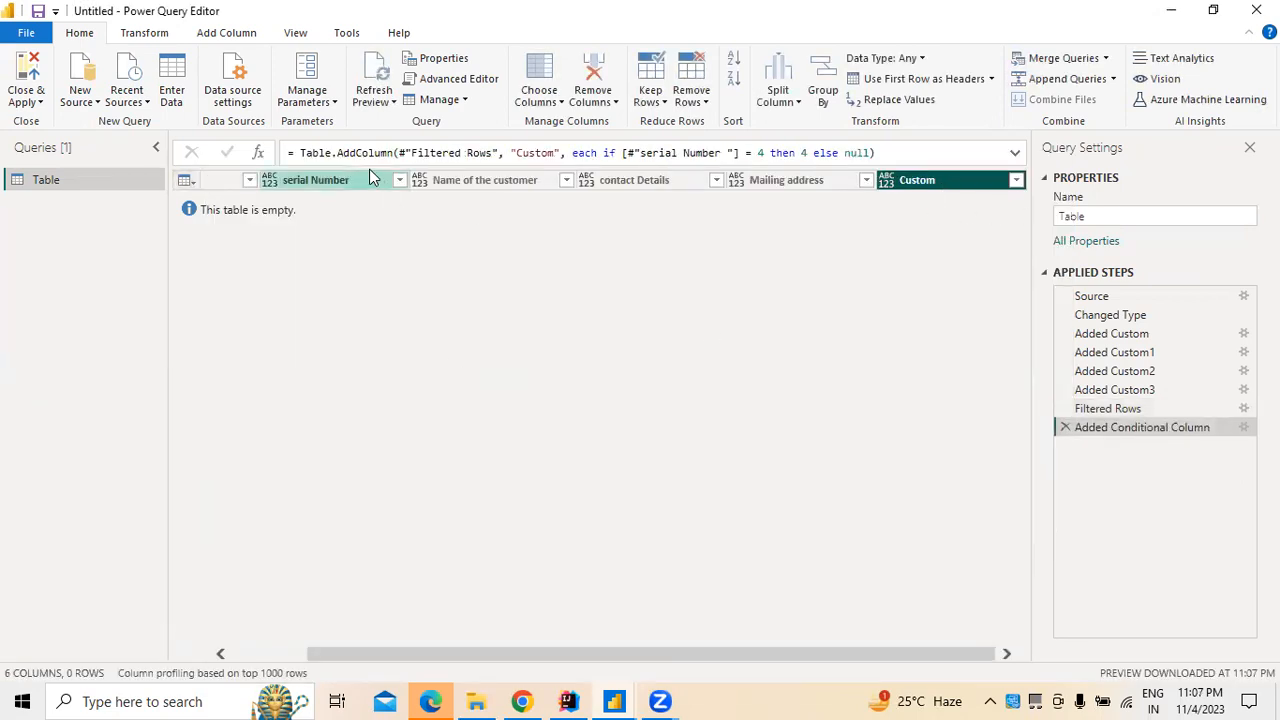
pyautogui.click(1016, 180)
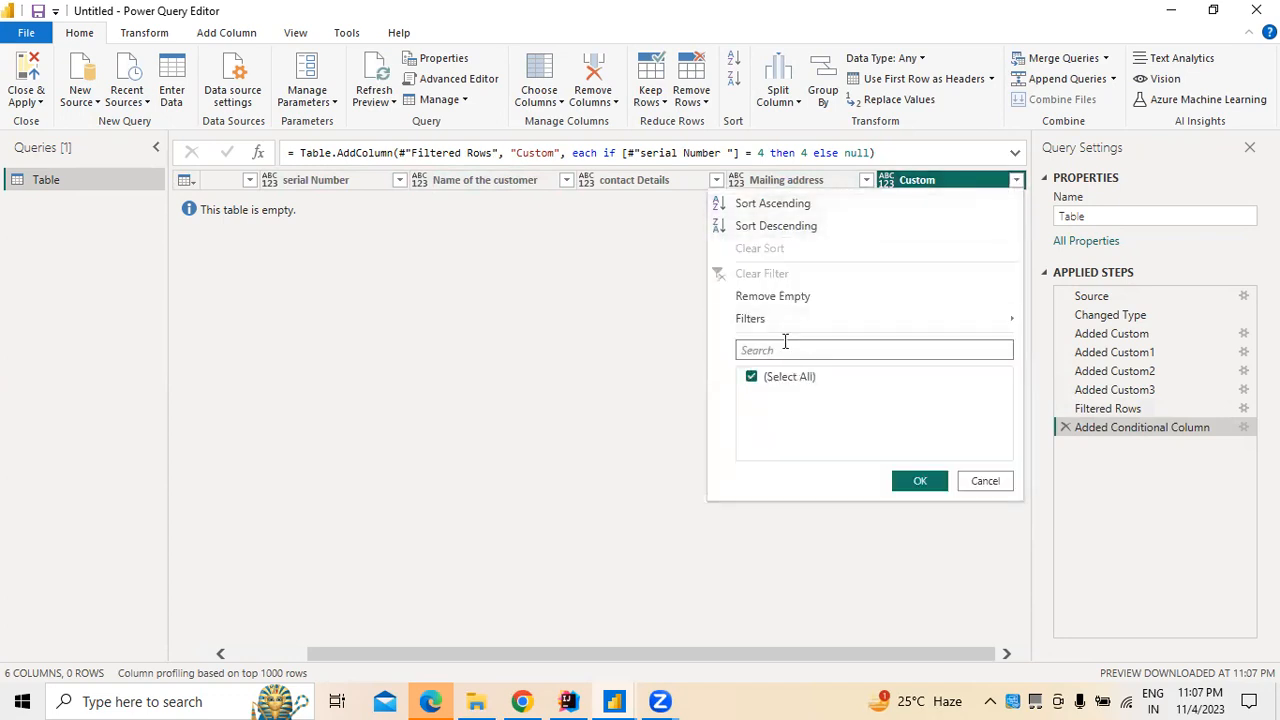
pyautogui.moveTo(748, 322)
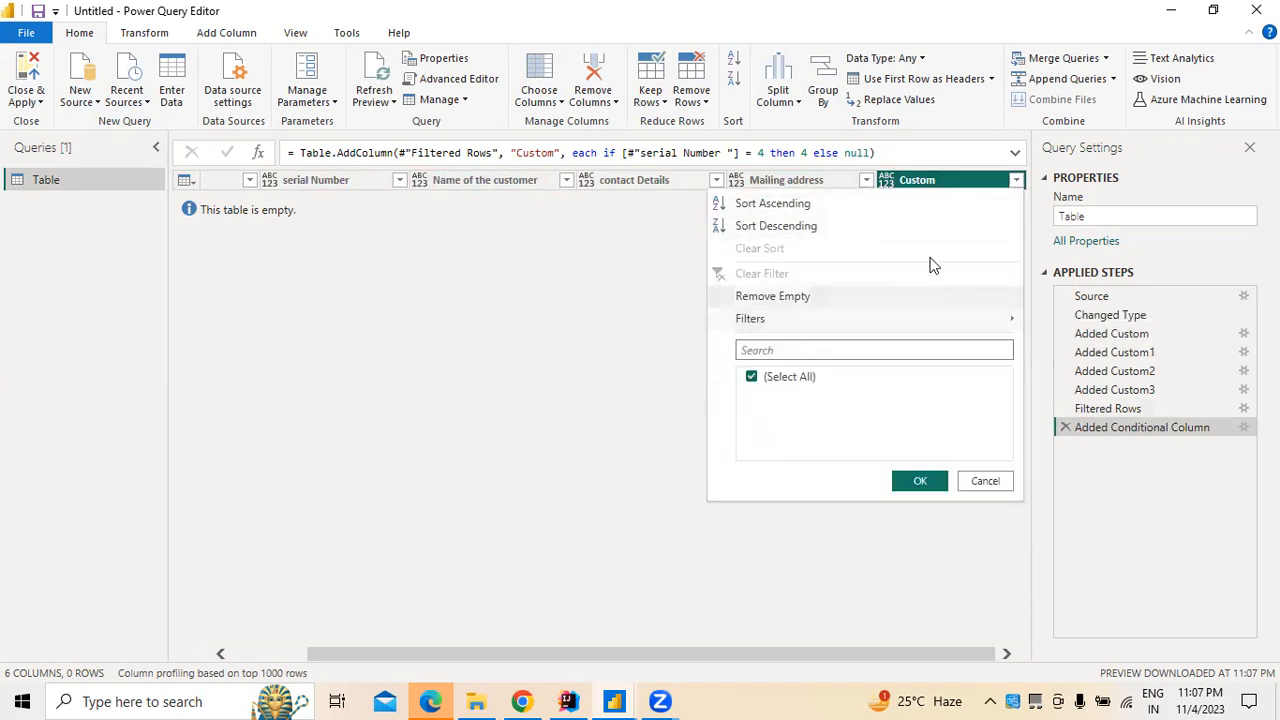
pyautogui.click(980, 483)
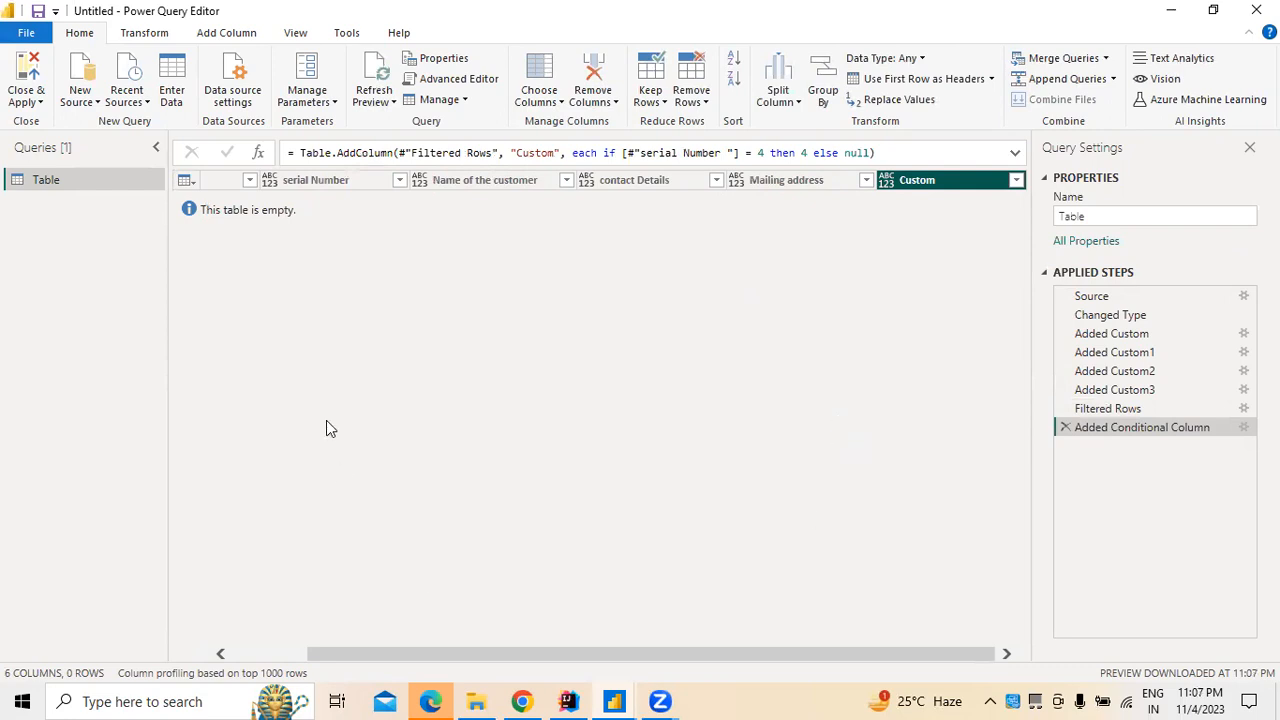
# - Try to merge the table with Table (Current) as a new query, using Column1, a Full Outer join and fuzzy matching
pyautogui.click(1106, 60)
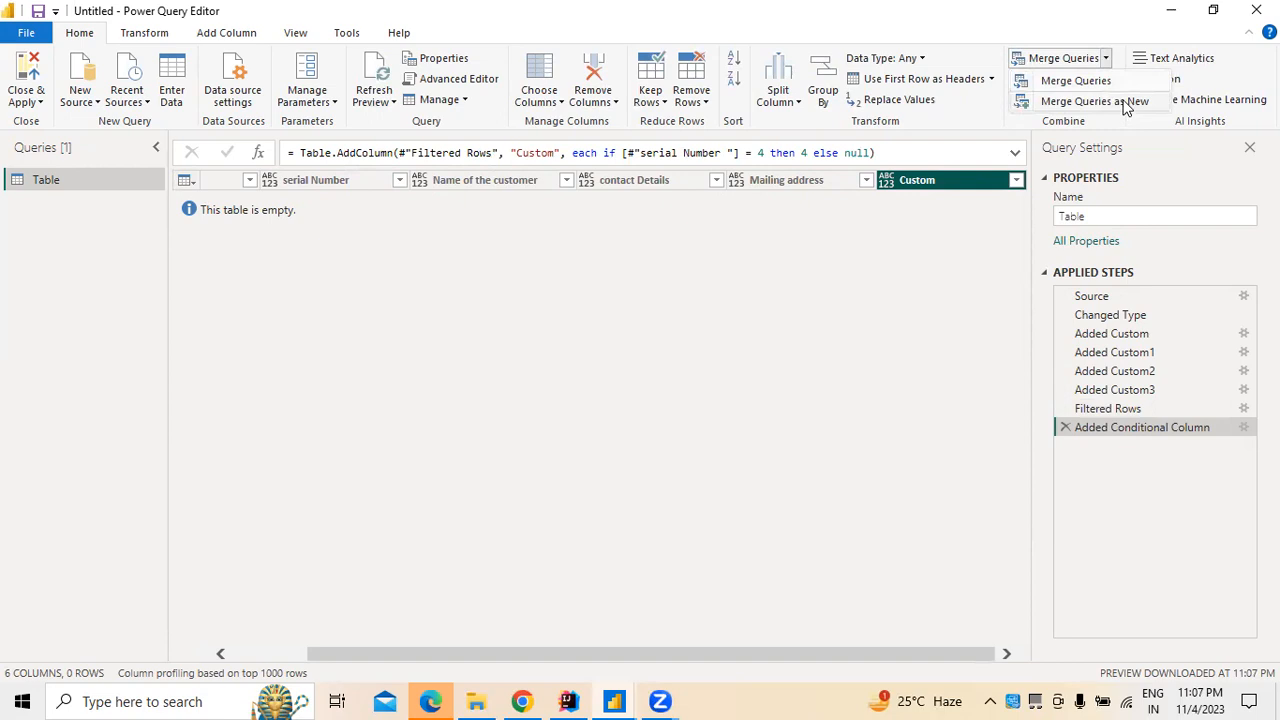
pyautogui.click(1120, 104)
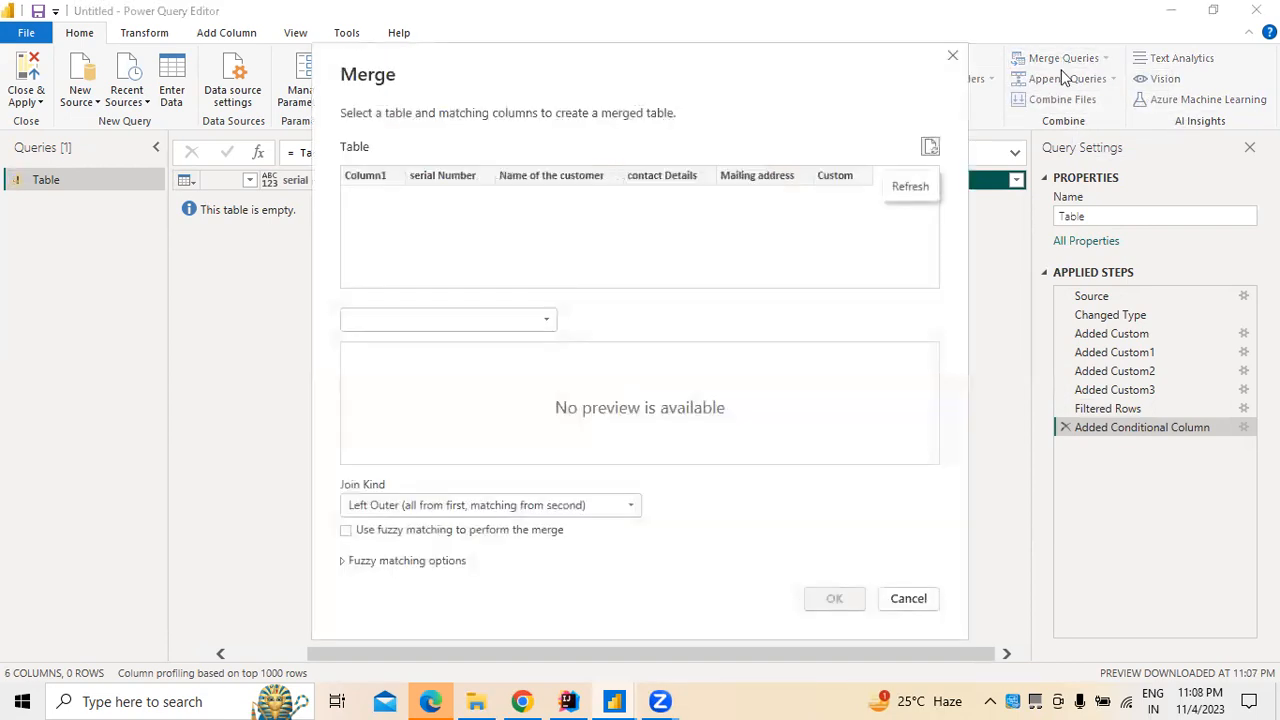
pyautogui.click(362, 182)
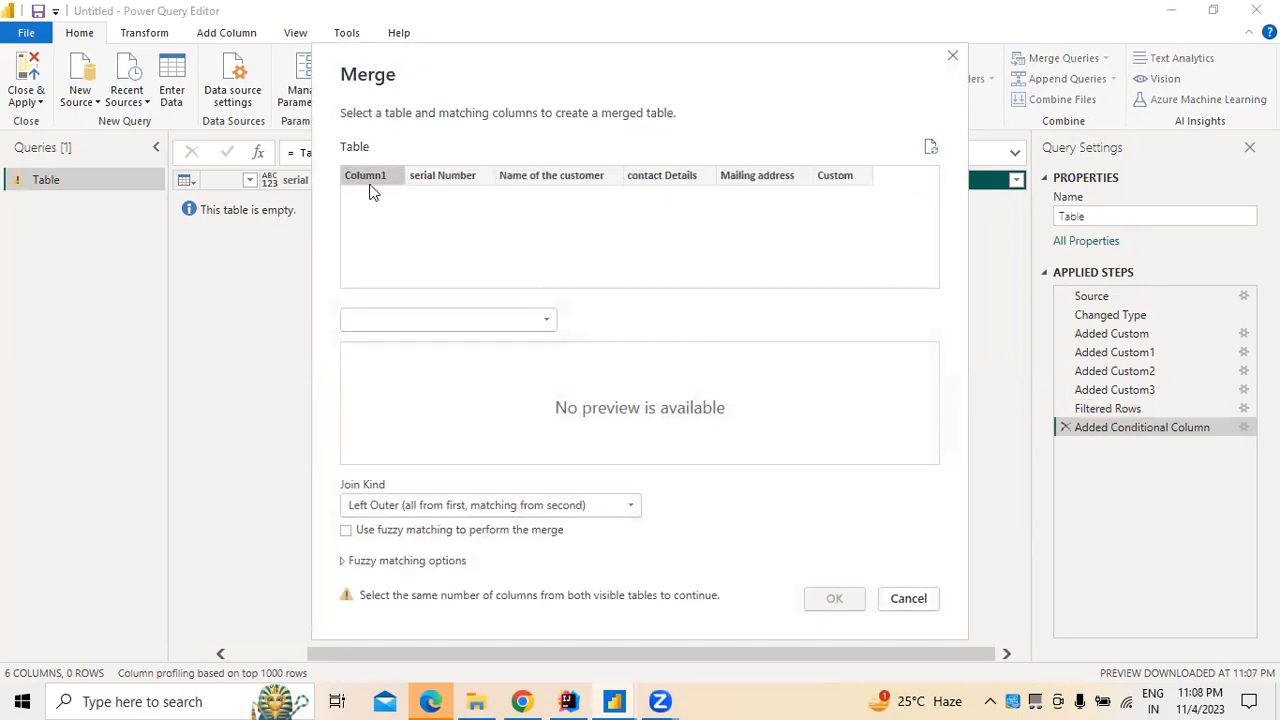
pyautogui.click(458, 318)
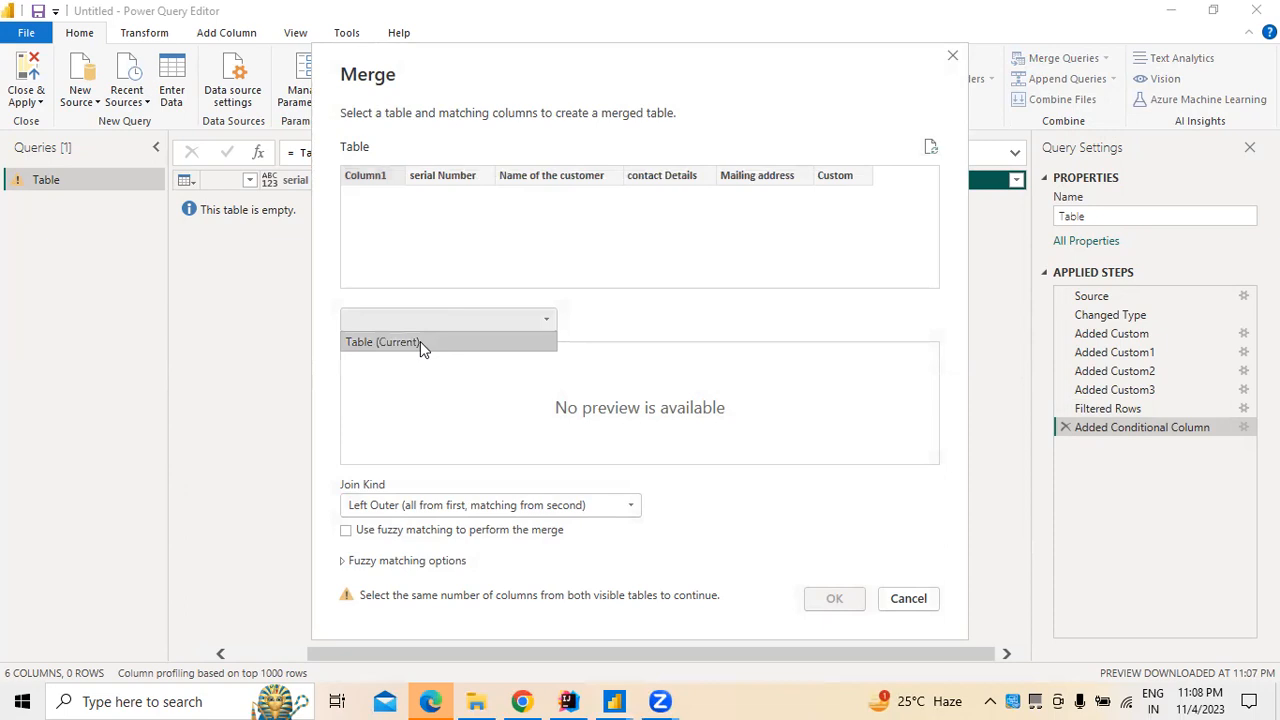
pyautogui.click(420, 341)
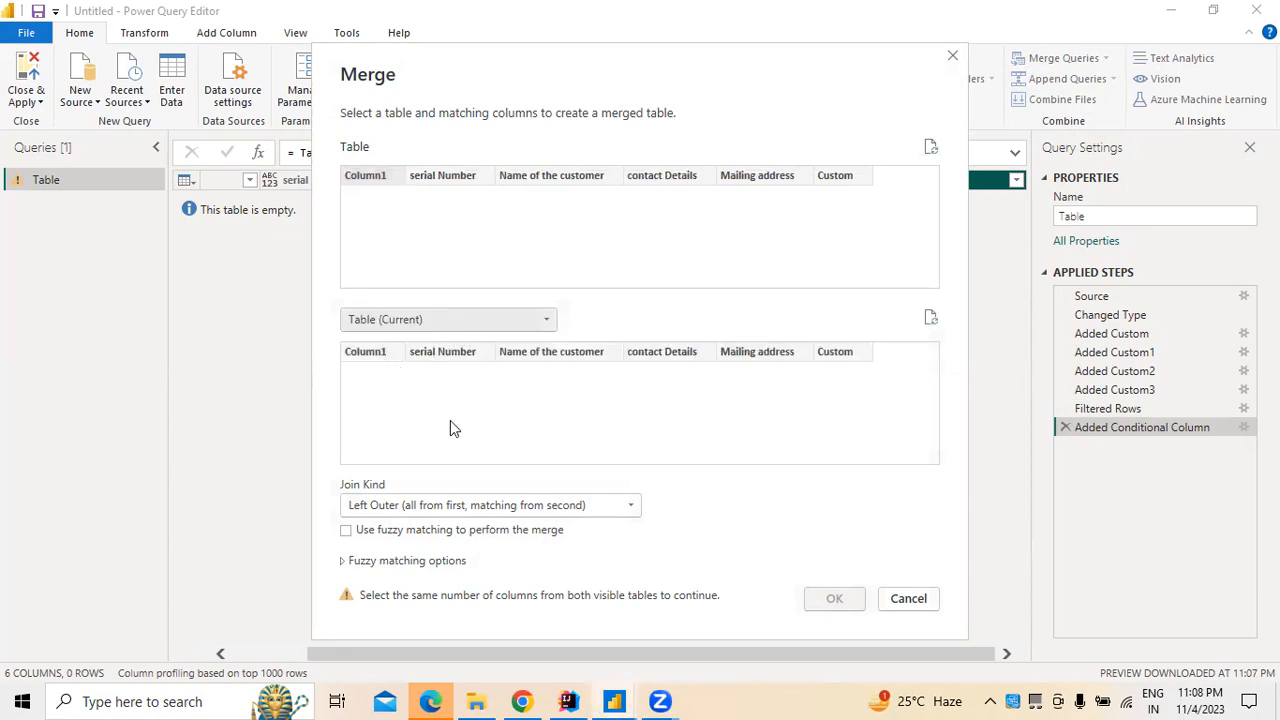
pyautogui.click(598, 506)
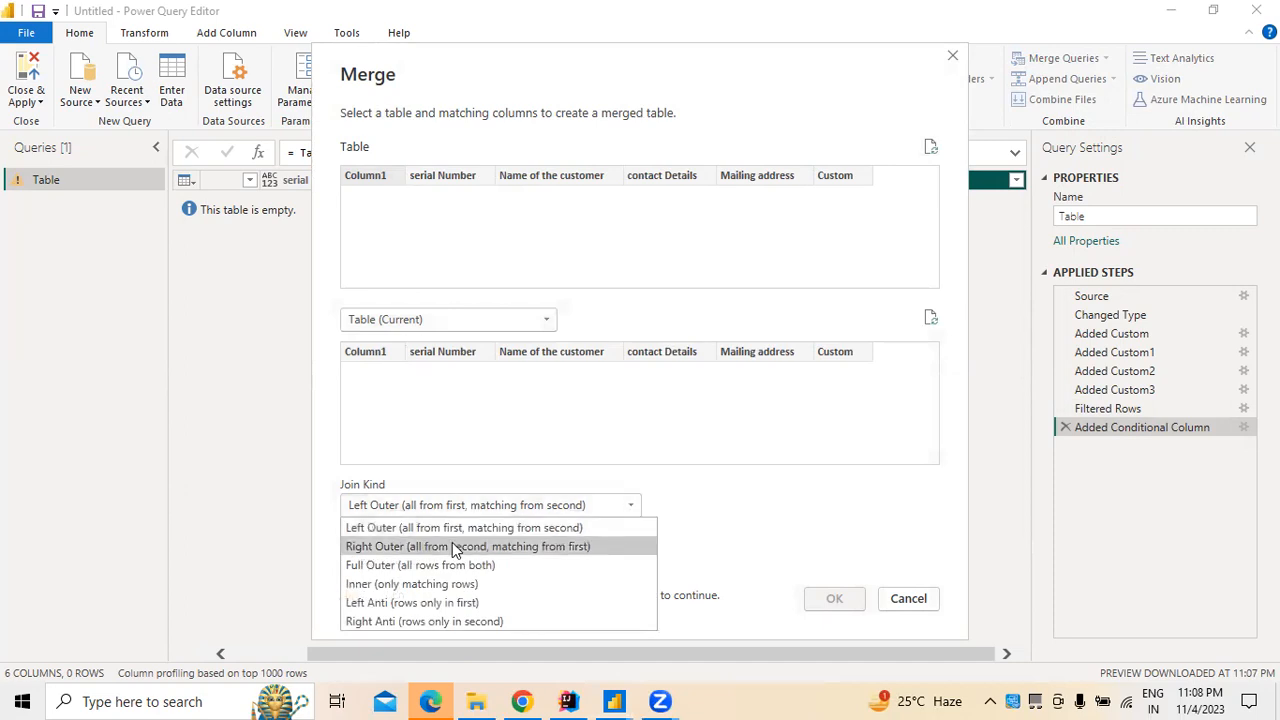
pyautogui.click(430, 566)
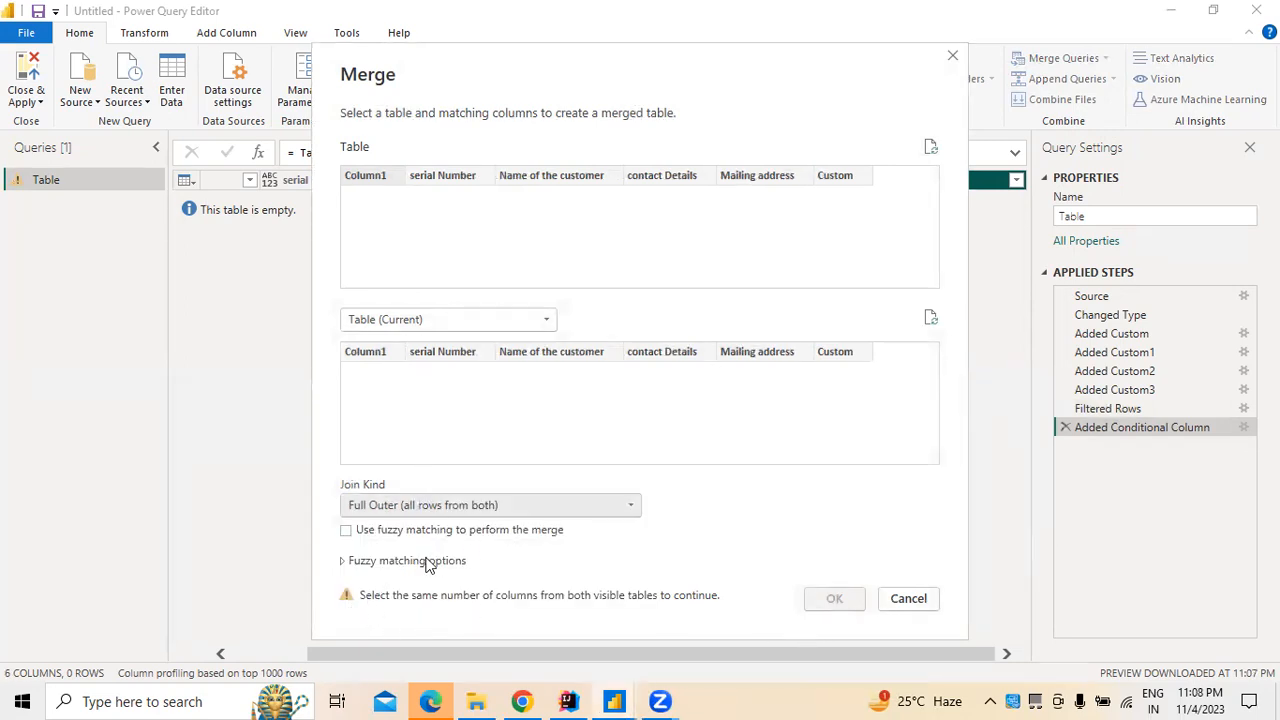
pyautogui.click(347, 531)
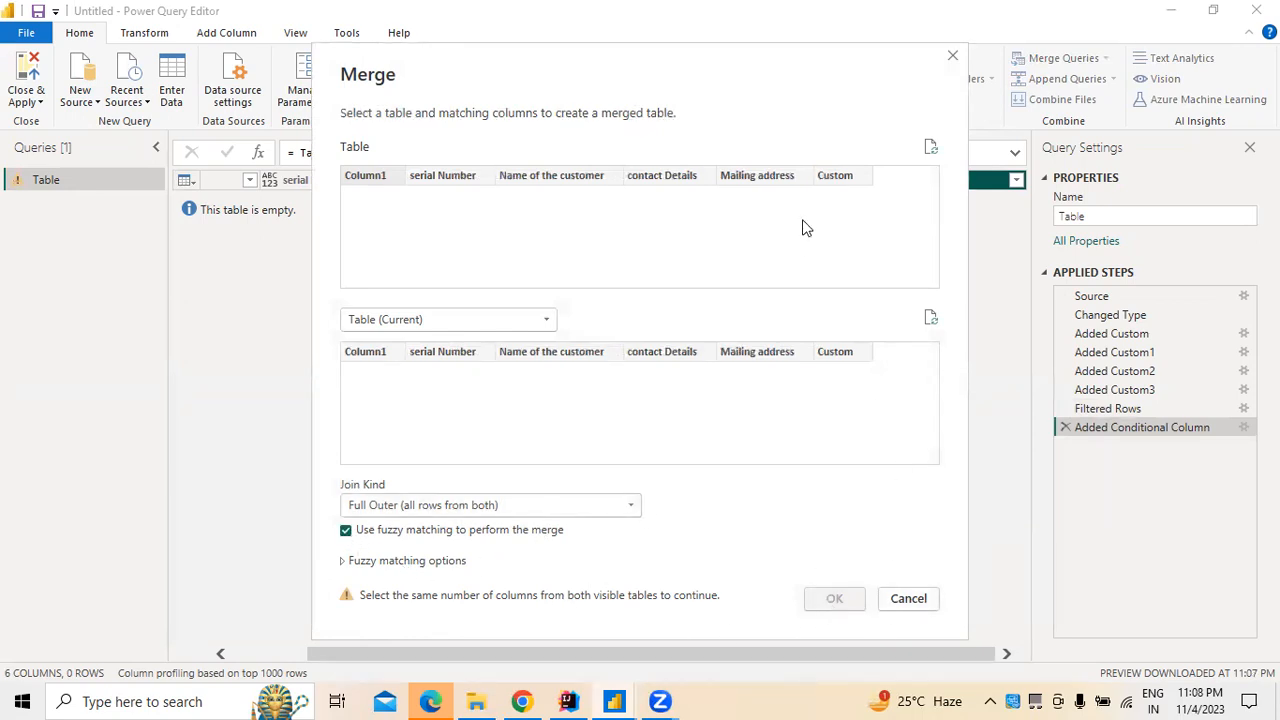
pyautogui.click(952, 57)
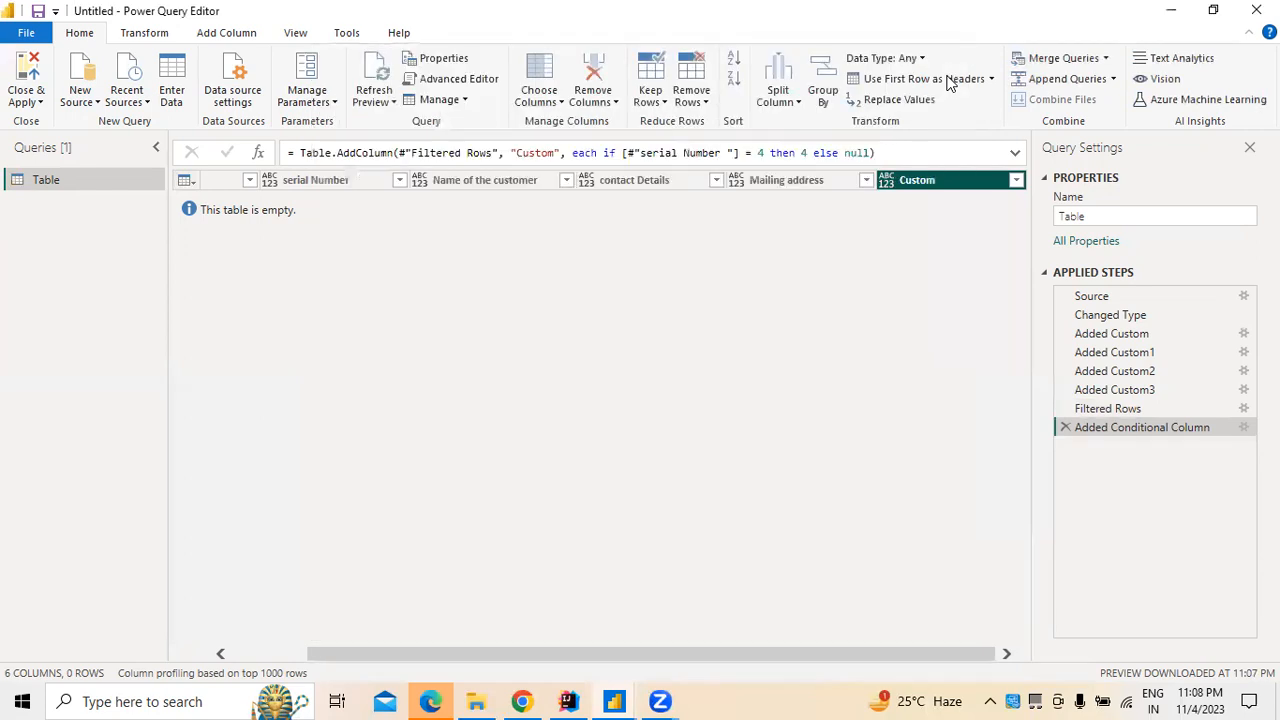
pyautogui.click(1106, 60)
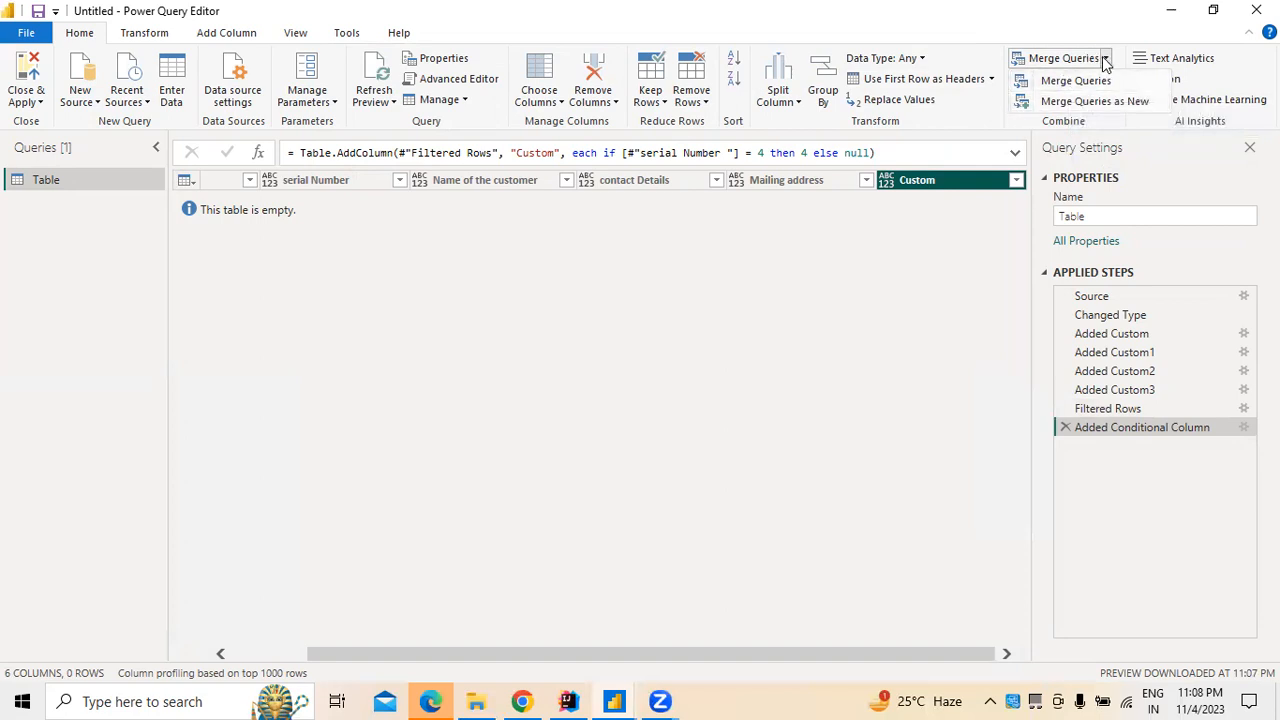
pyautogui.click(878, 266)
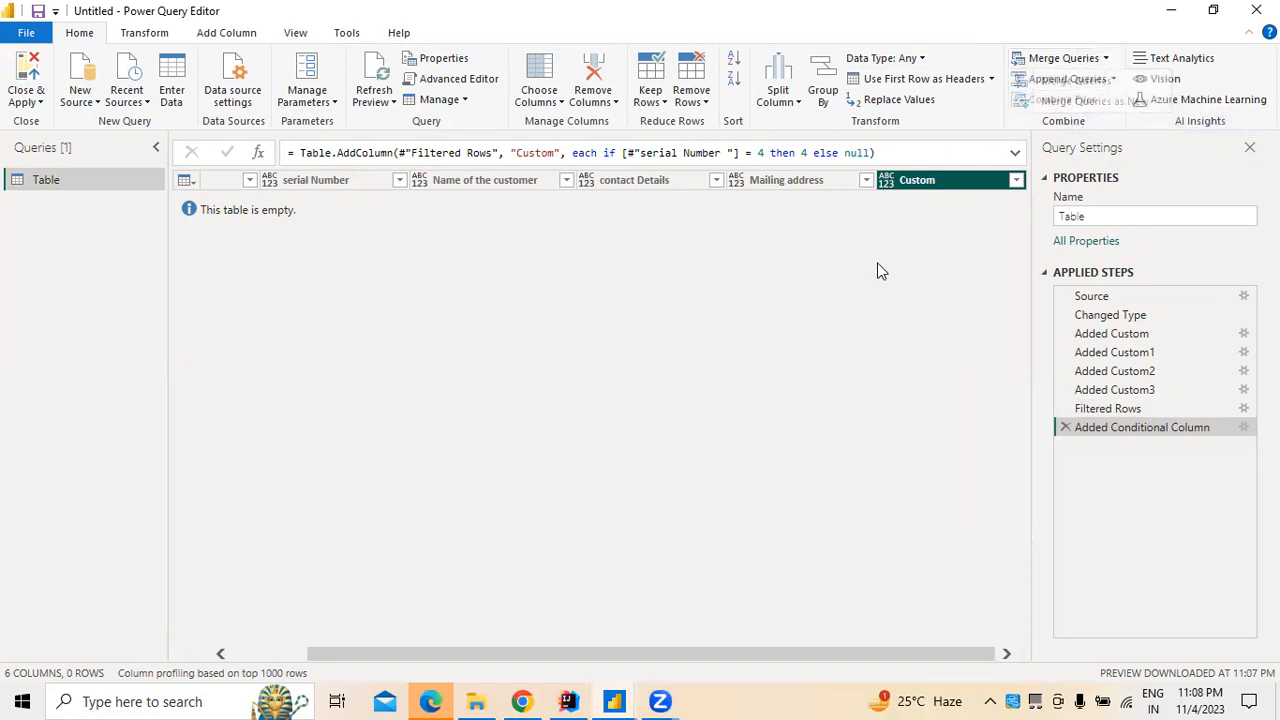
pyautogui.click(798, 104)
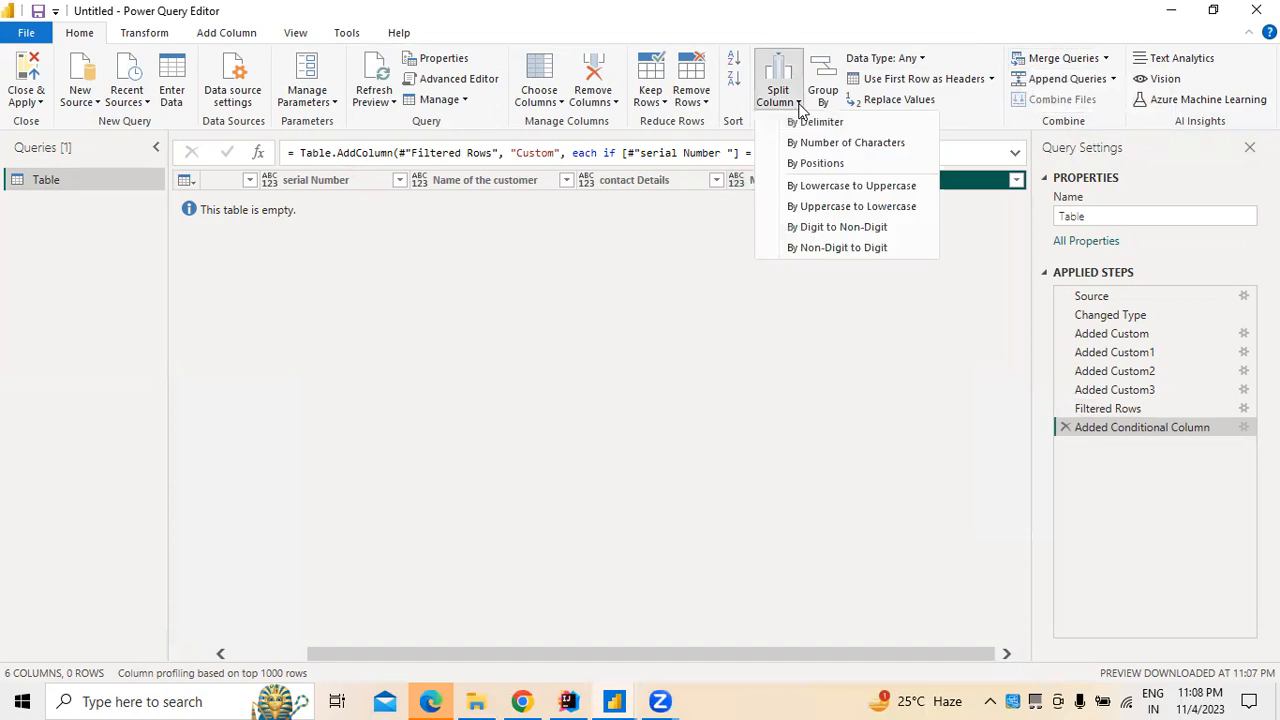
pyautogui.click(581, 302)
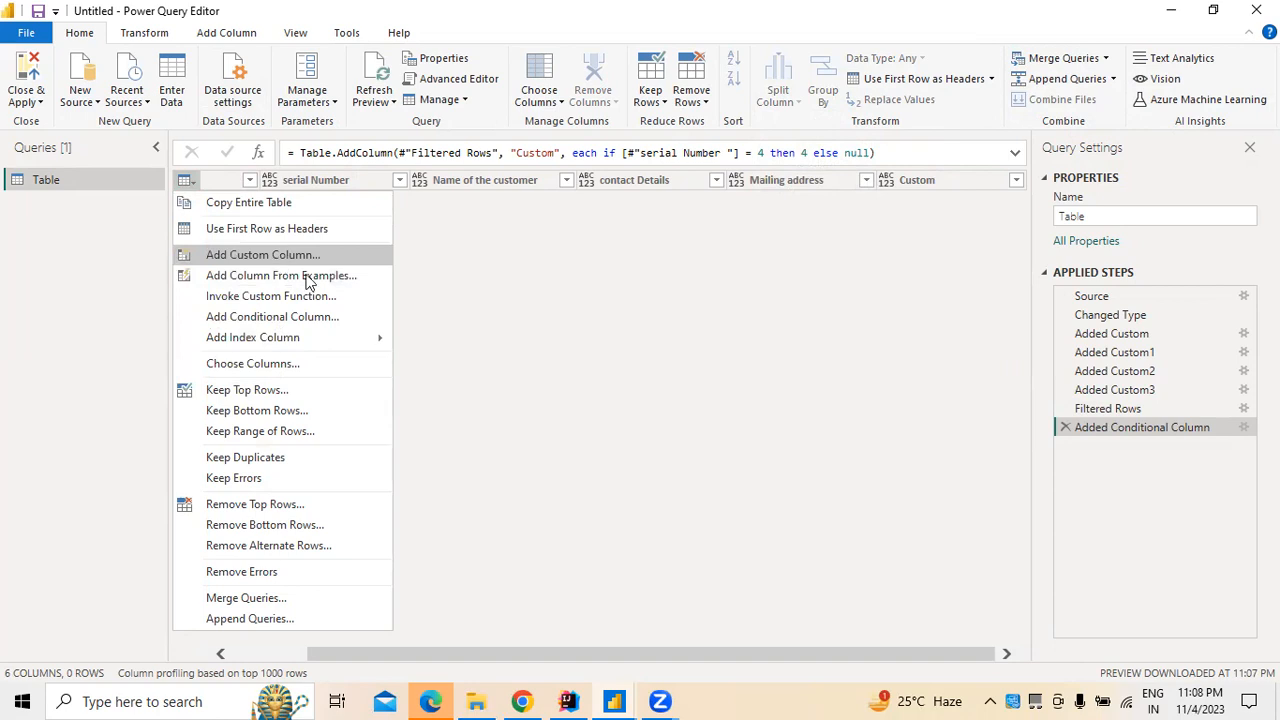
pyautogui.click(551, 309)
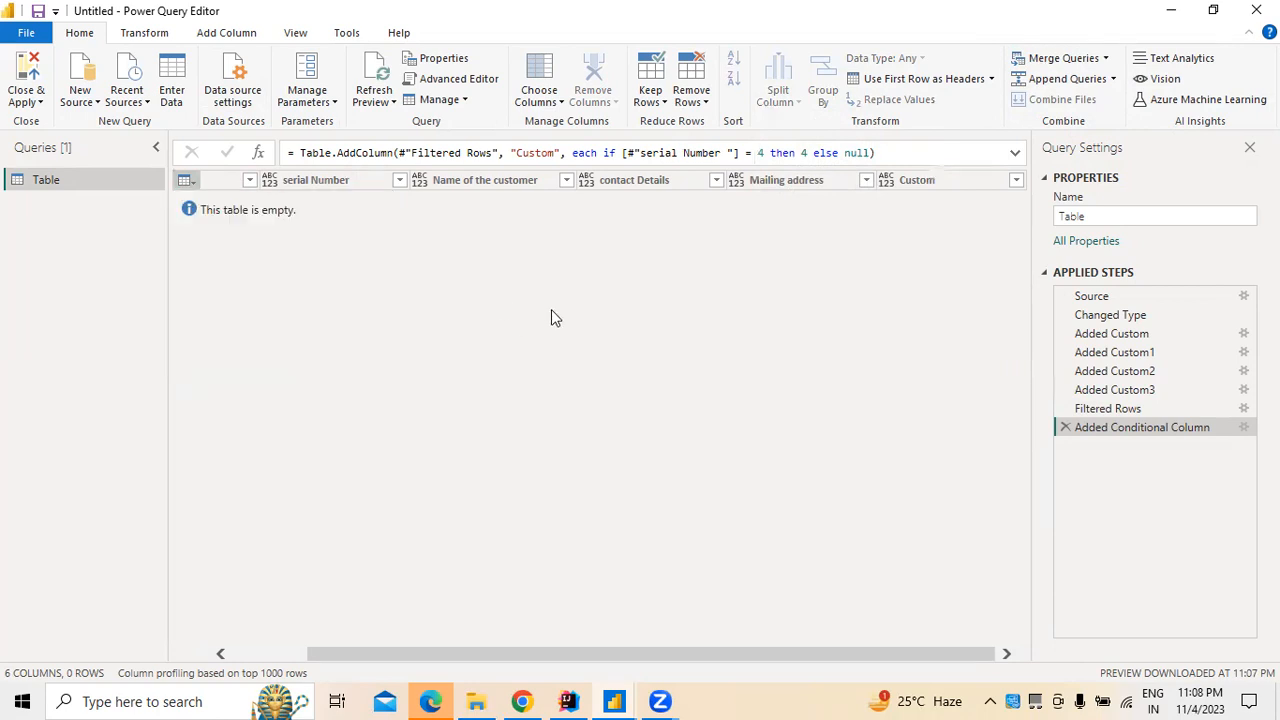
# - Filter the serial Number column to remove its empty values
pyautogui.click(245, 188)
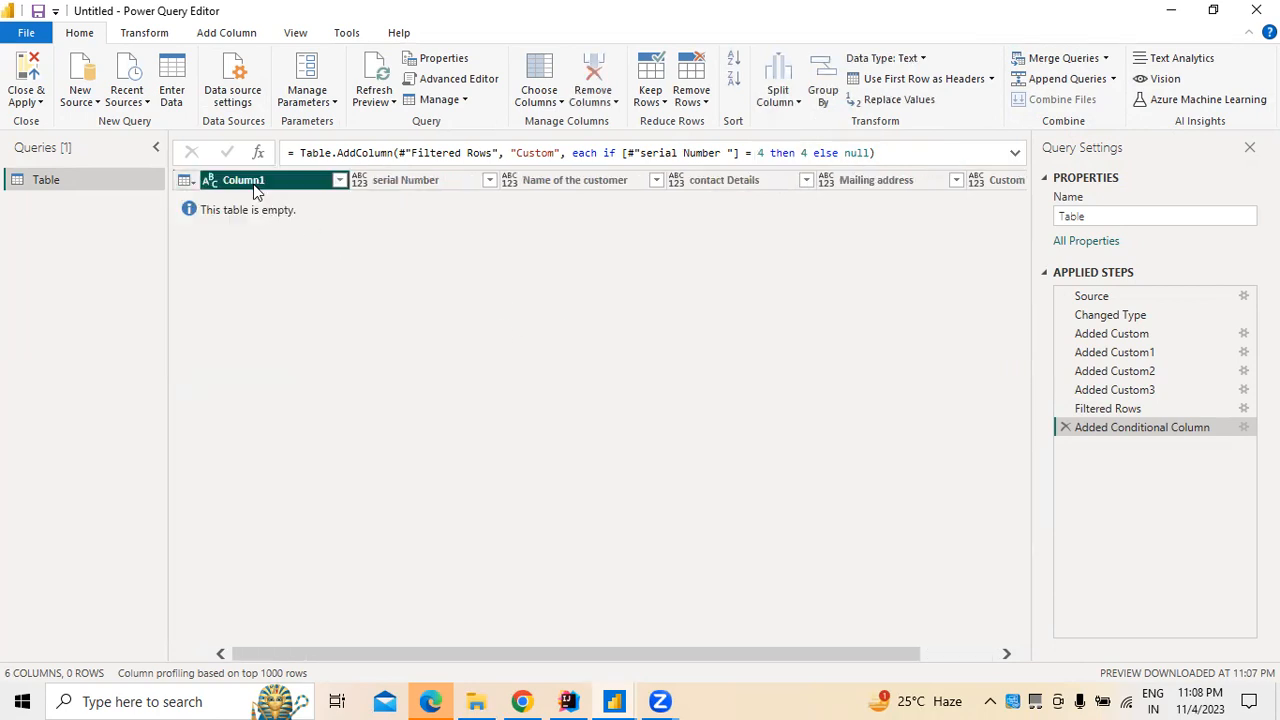
pyautogui.click(405, 184)
pyautogui.click(489, 180)
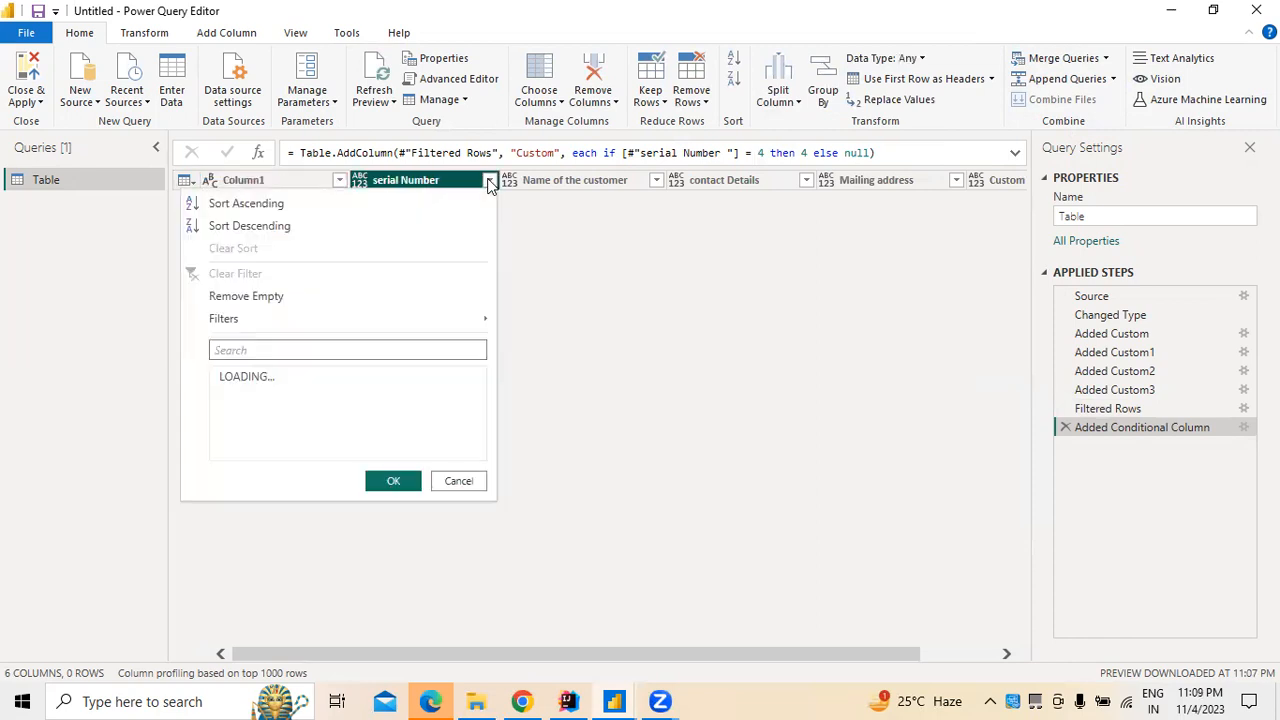
pyautogui.click(276, 378)
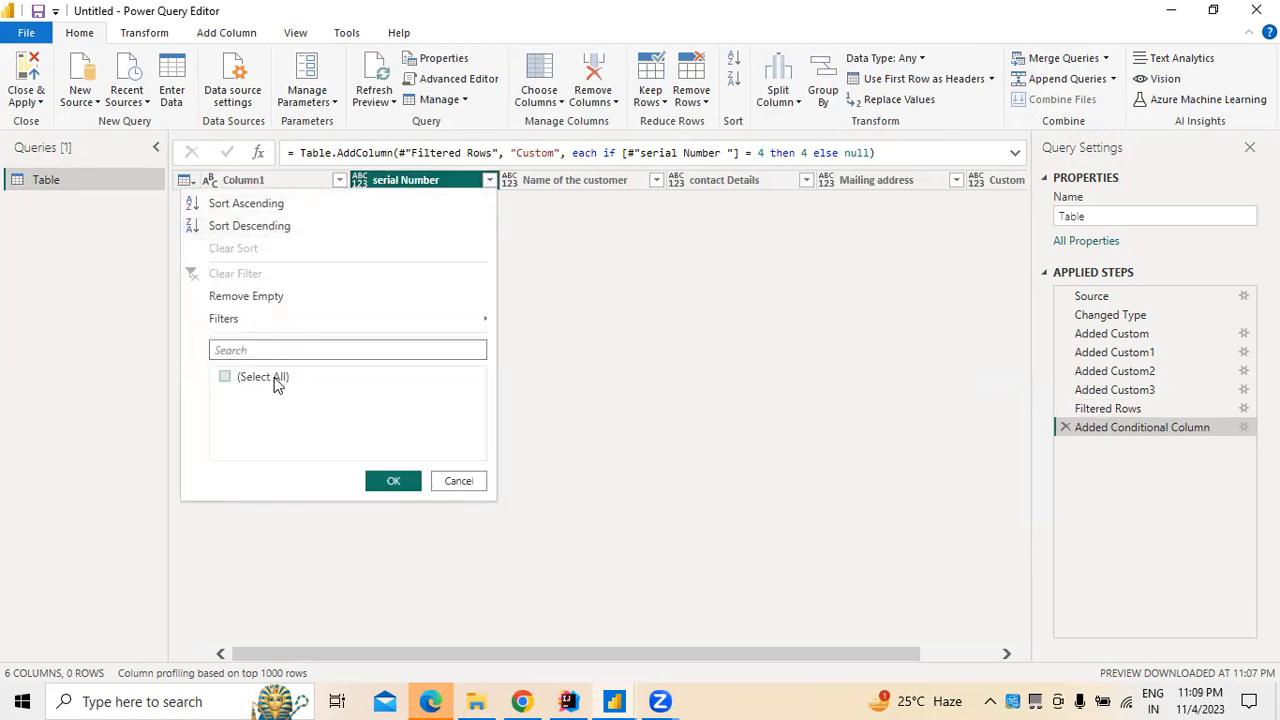
pyautogui.click(241, 298)
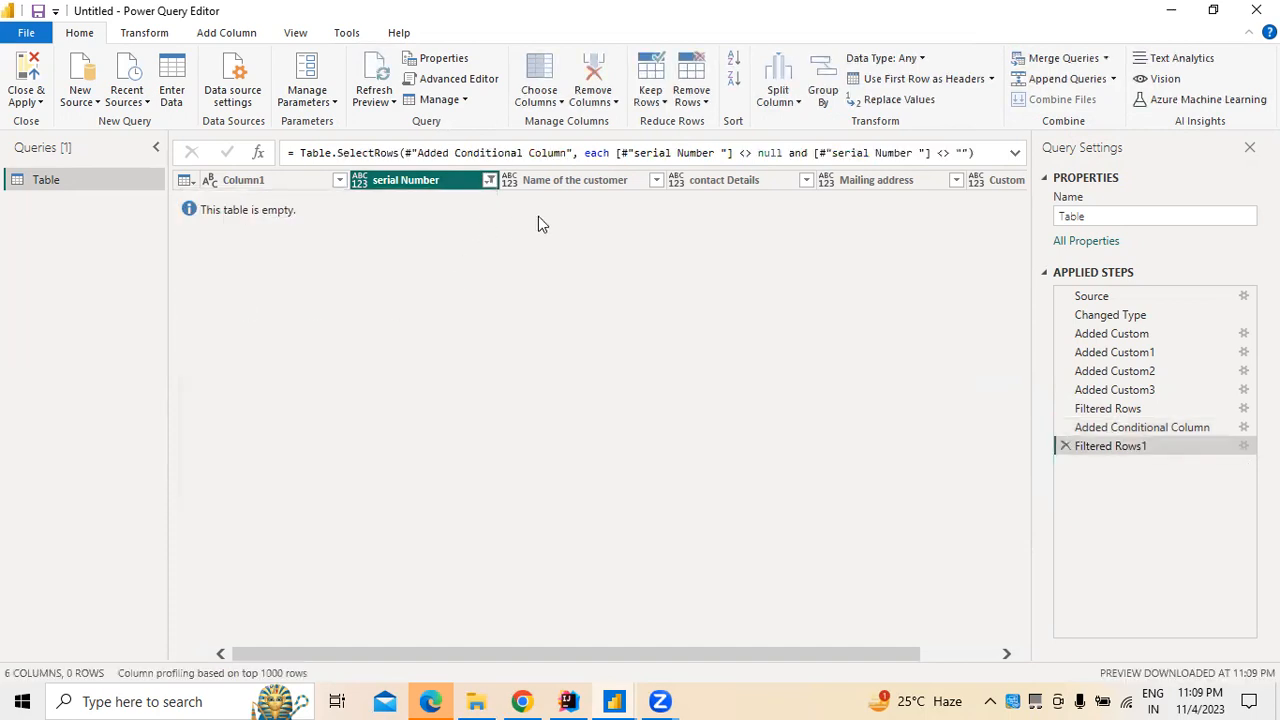